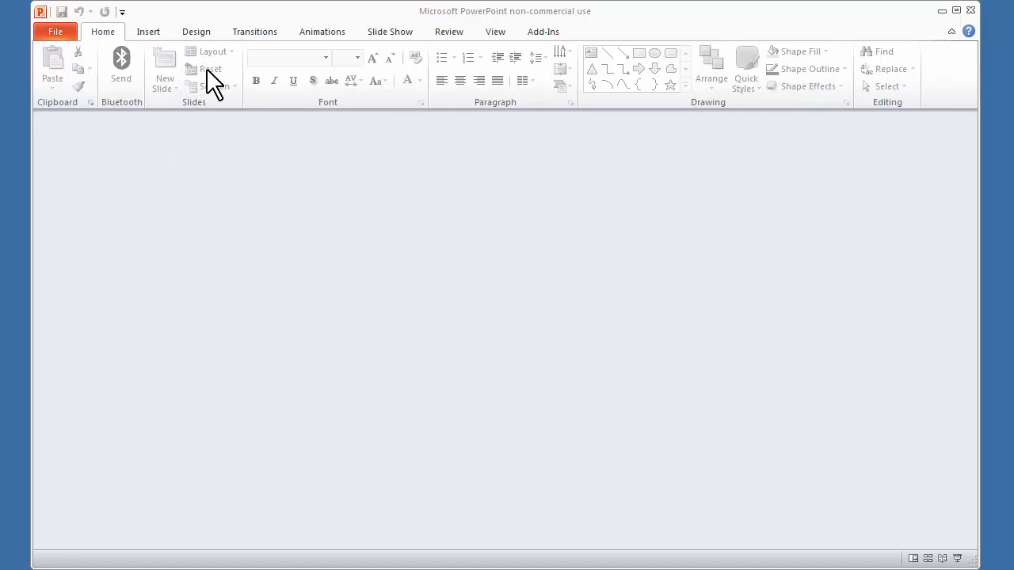
Create a new blank presentation
click(201, 31)
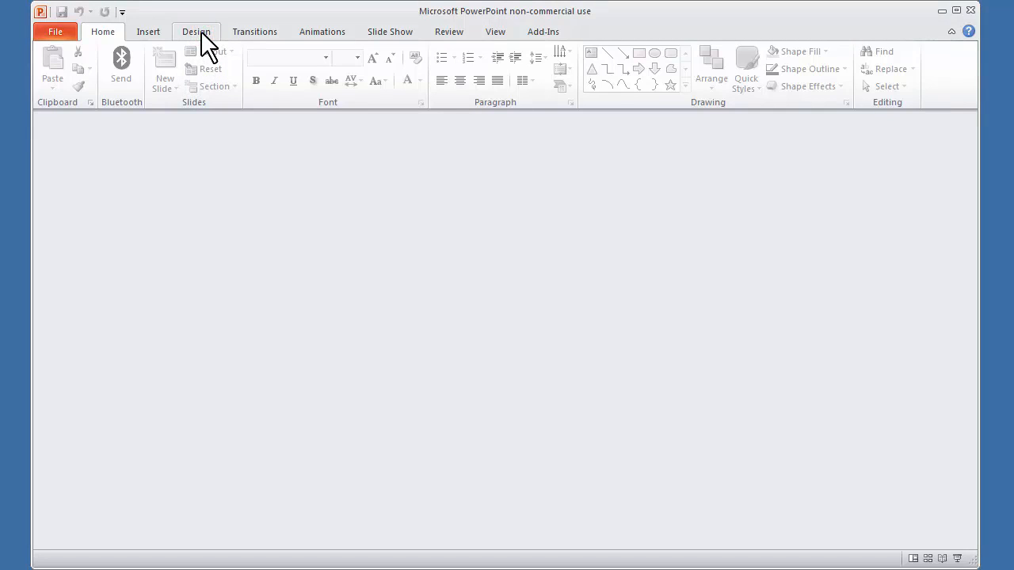
click(51, 30)
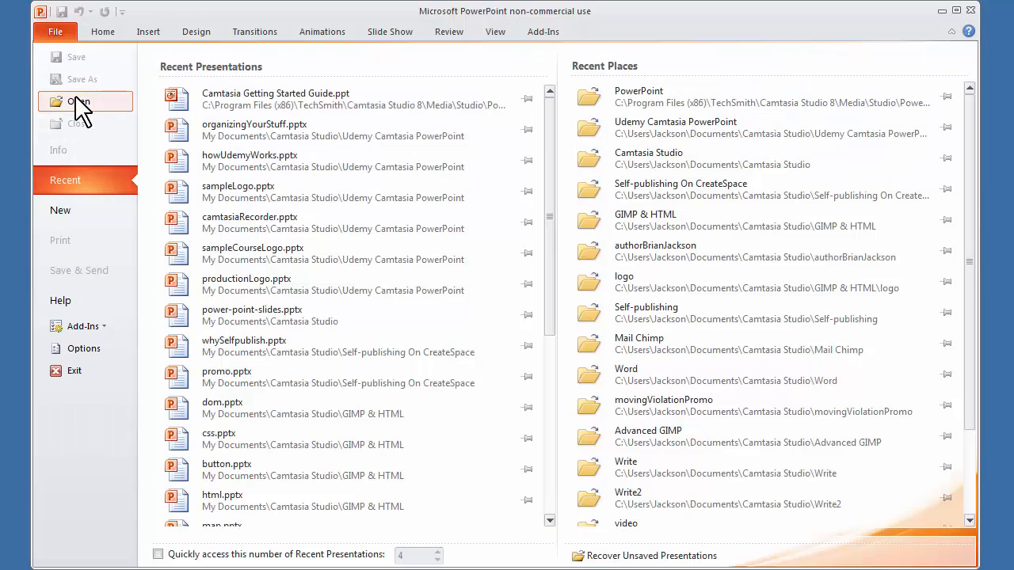
click(59, 209)
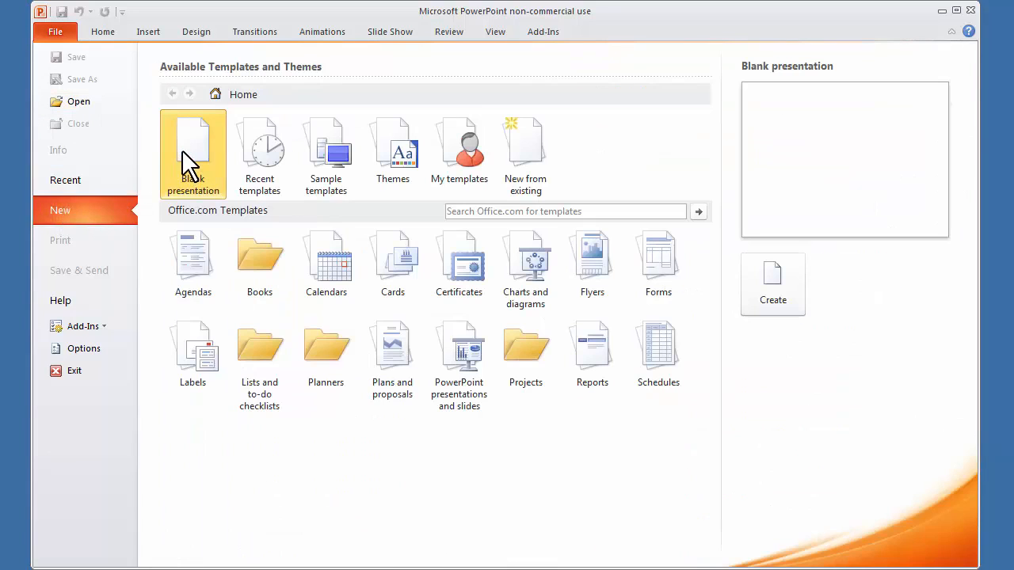
click(768, 276)
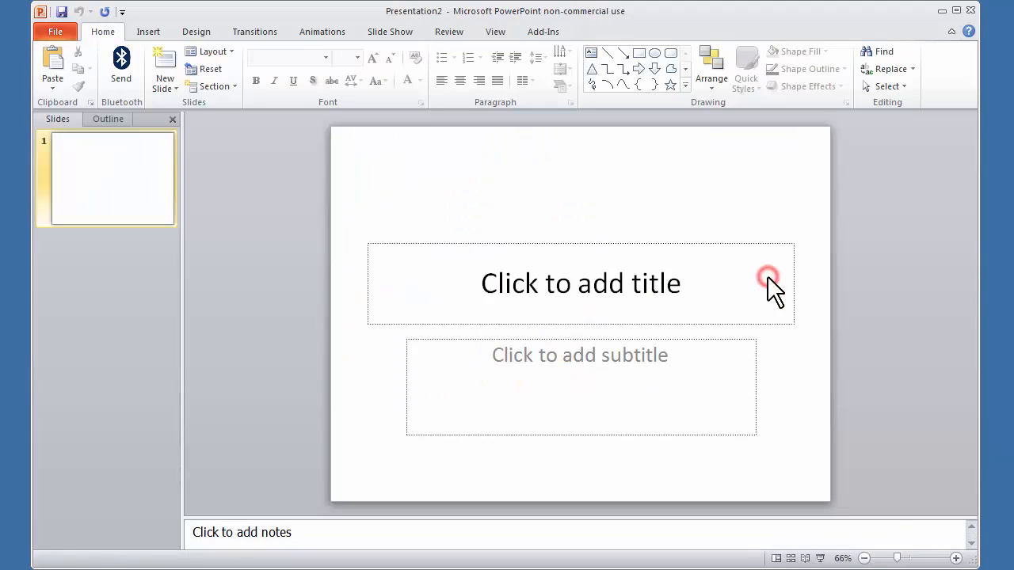
Delete the title and subtitle placeholders from the first slide
click(511, 243)
click(508, 244)
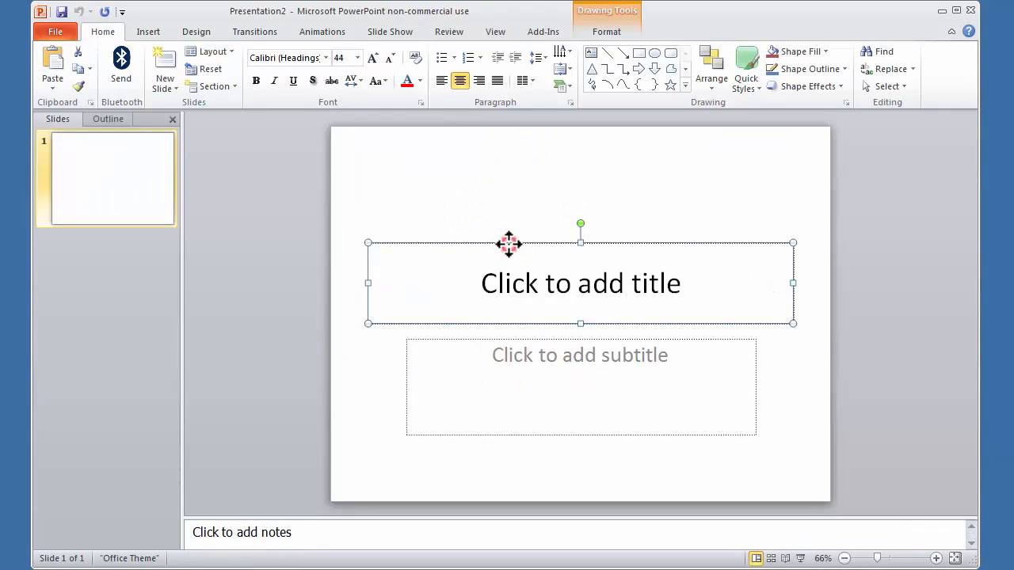
key(Delete)
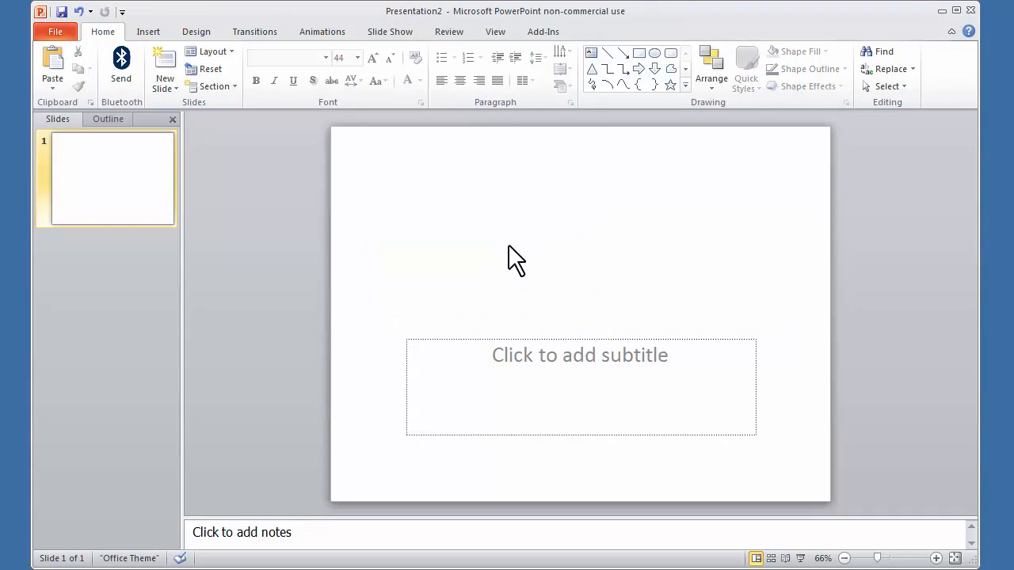
click(520, 341)
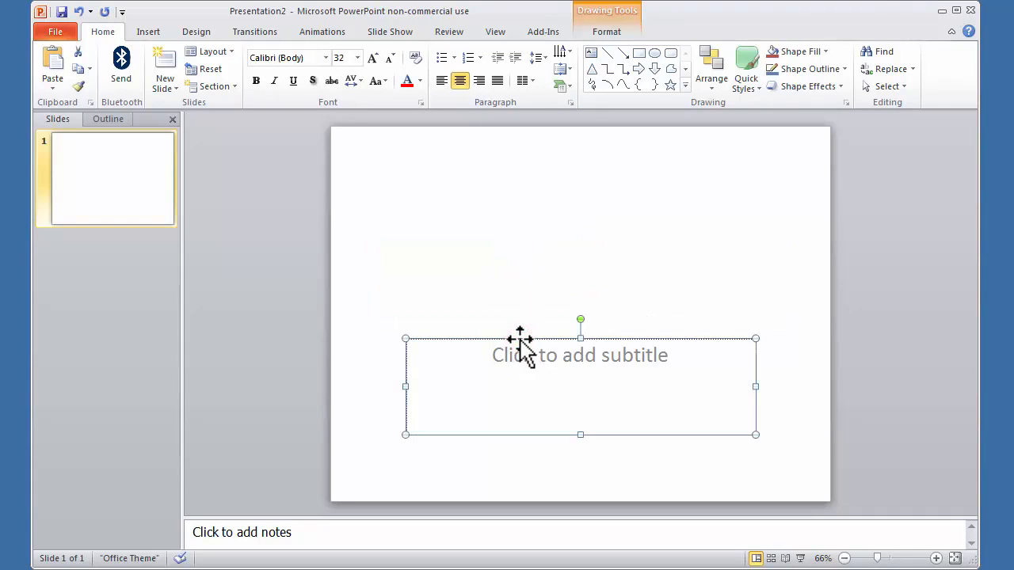
key(Delete)
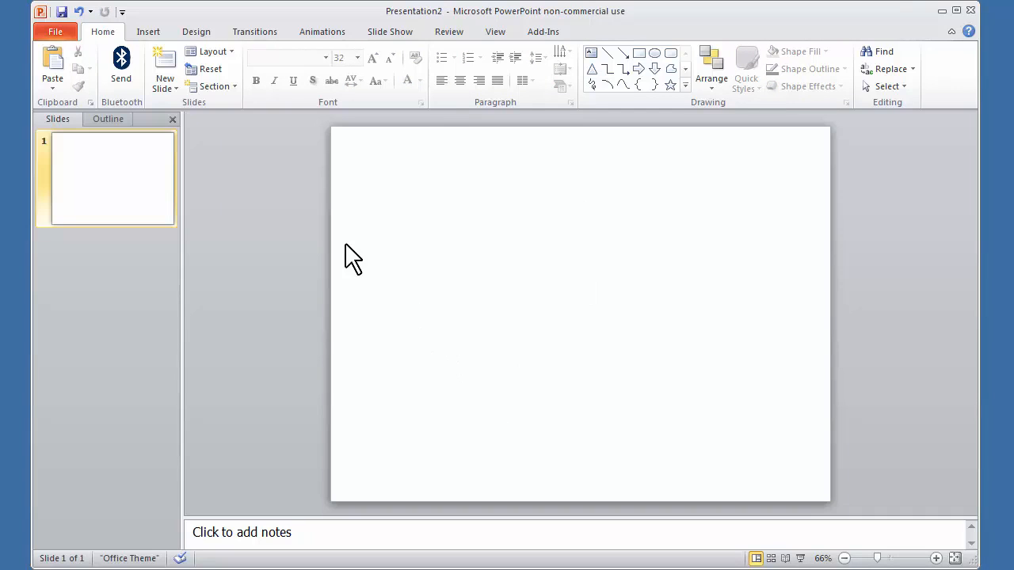
Set the slide size to On-screen Show (16:9) in the page setup
click(202, 30)
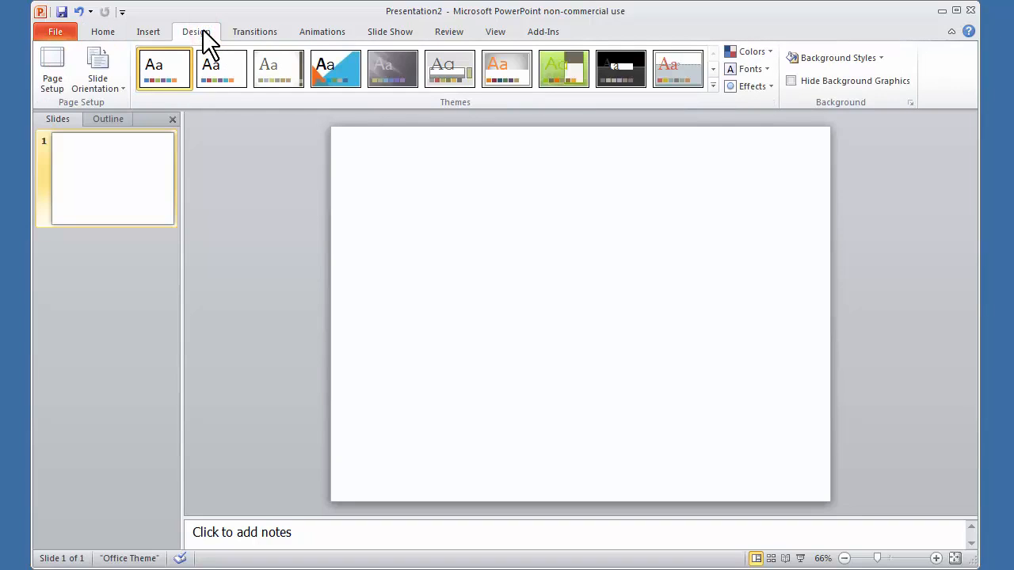
click(45, 62)
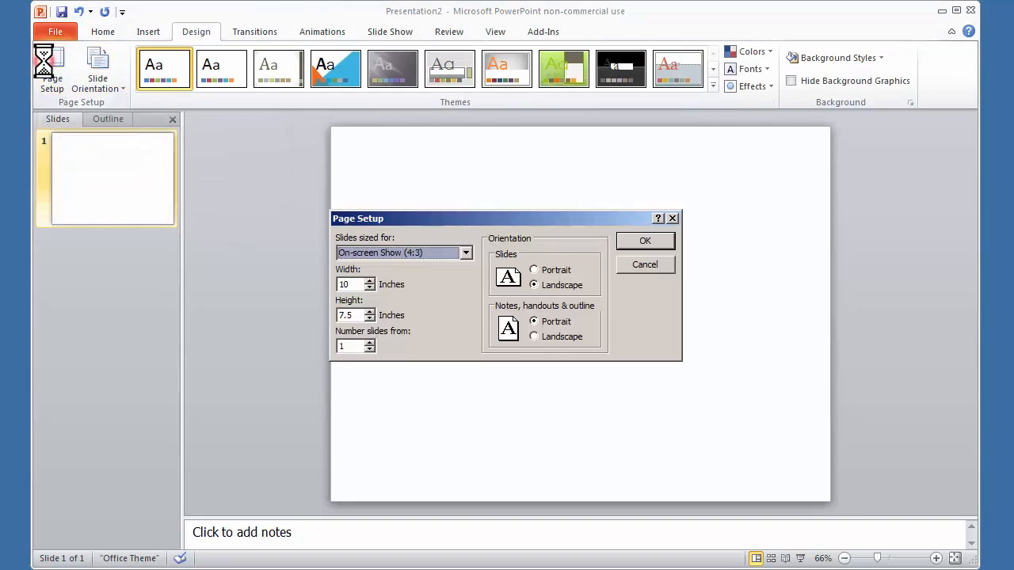
click(466, 252)
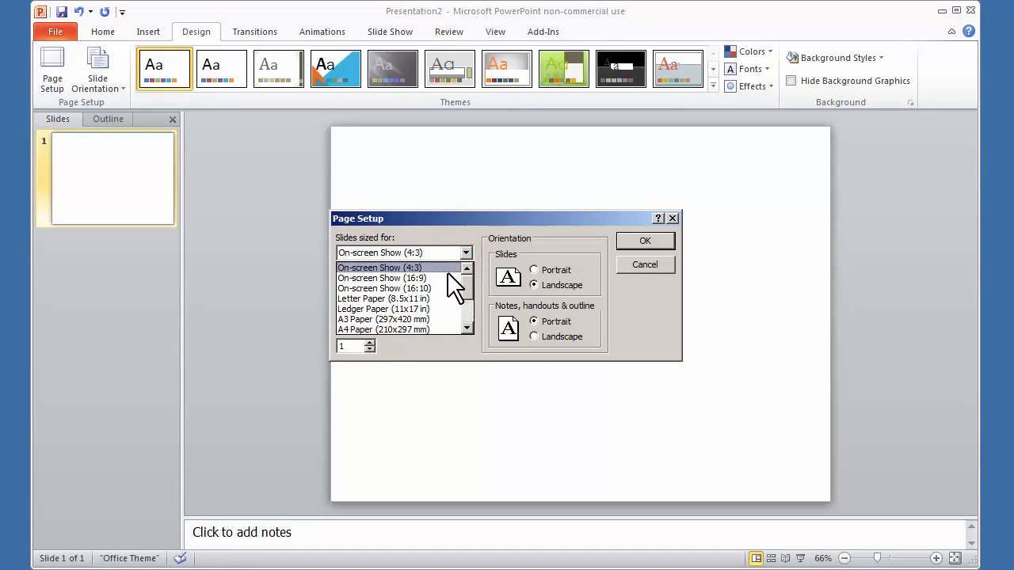
click(446, 274)
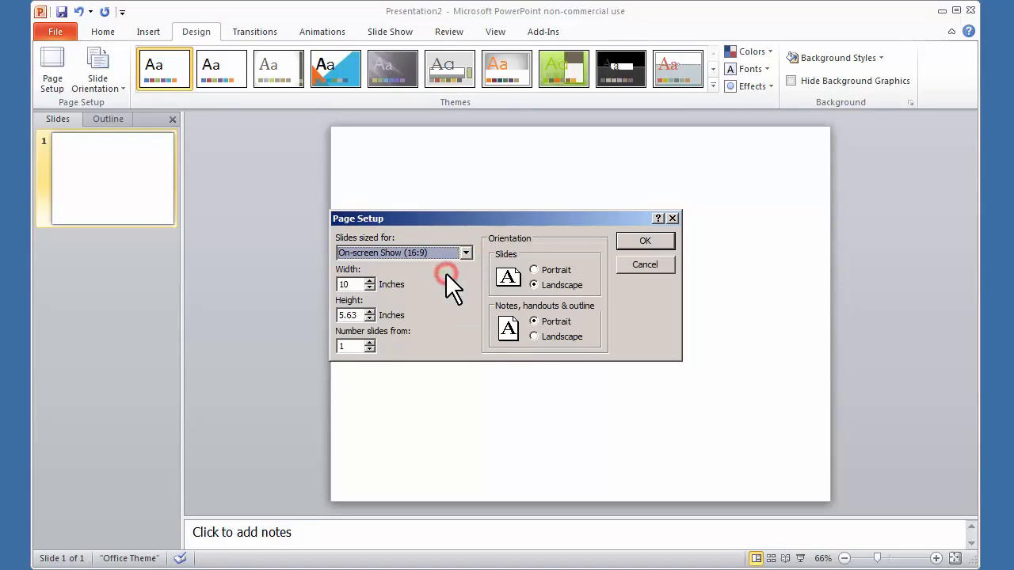
click(623, 240)
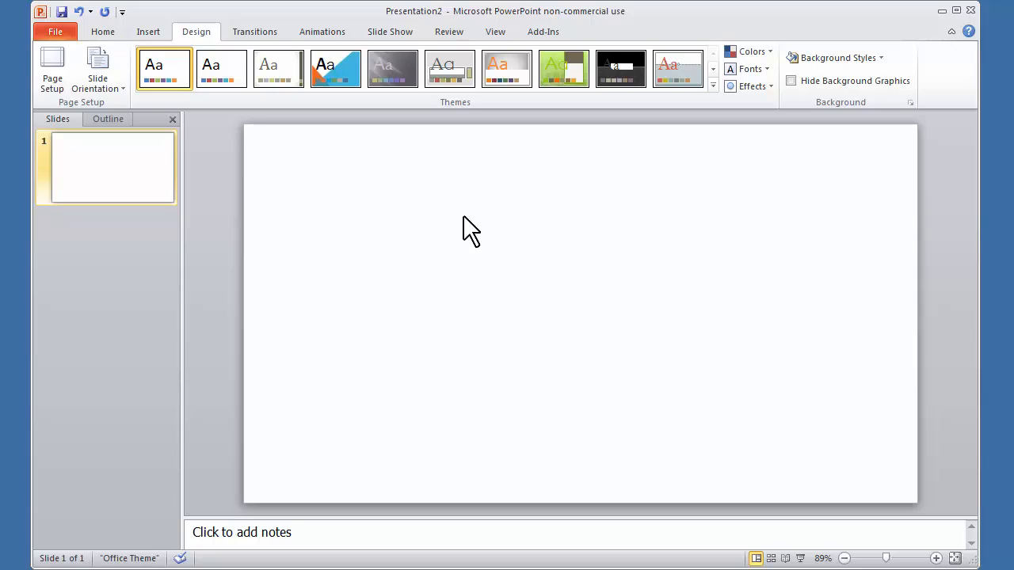
Fill the slide background with a solid near-black shade from the theme colors
right_click(321, 179)
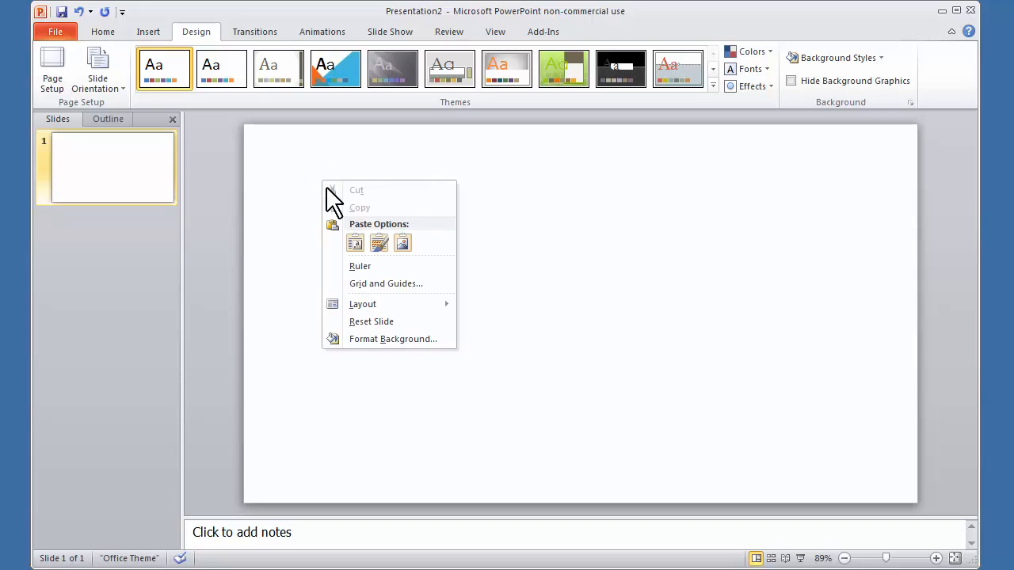
click(367, 339)
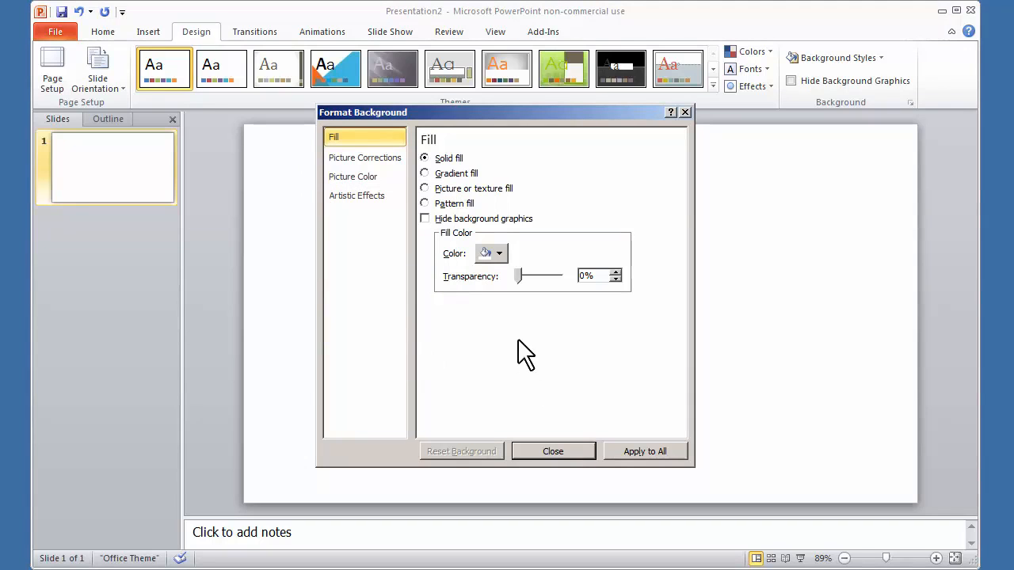
click(498, 252)
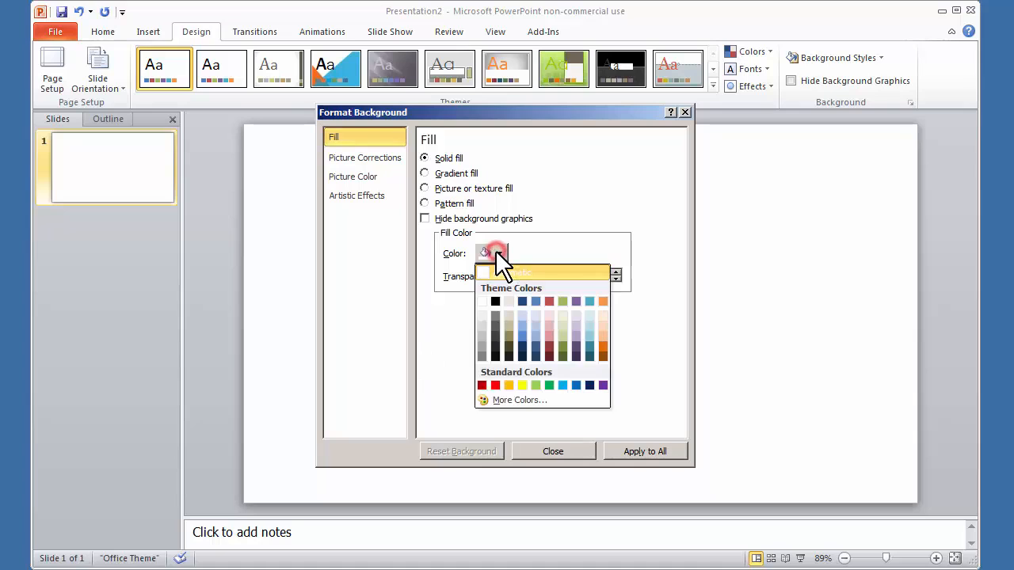
click(493, 344)
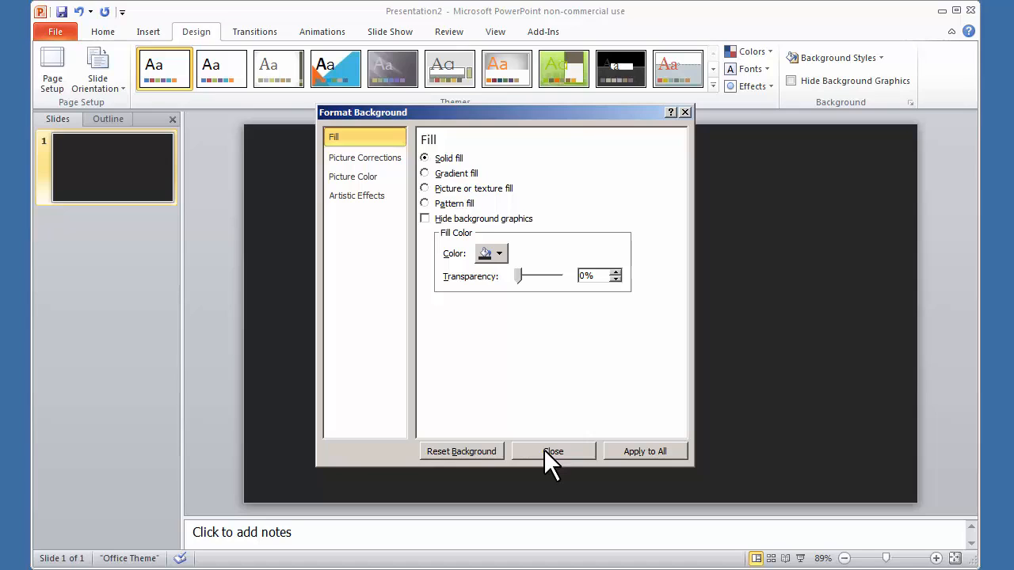
click(544, 450)
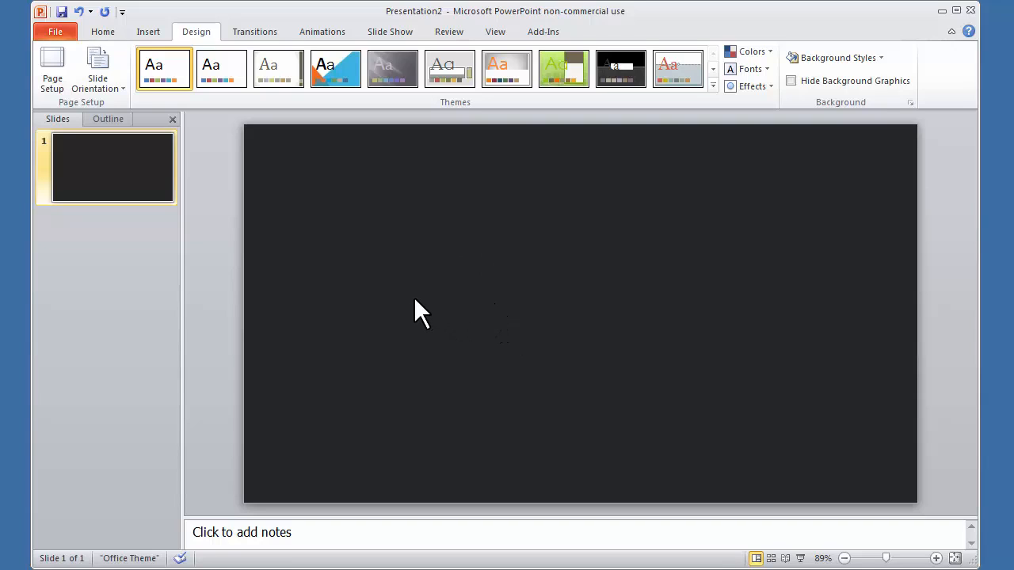
Insert a text box near the middle of the slide and enter the author's website address in it
click(143, 31)
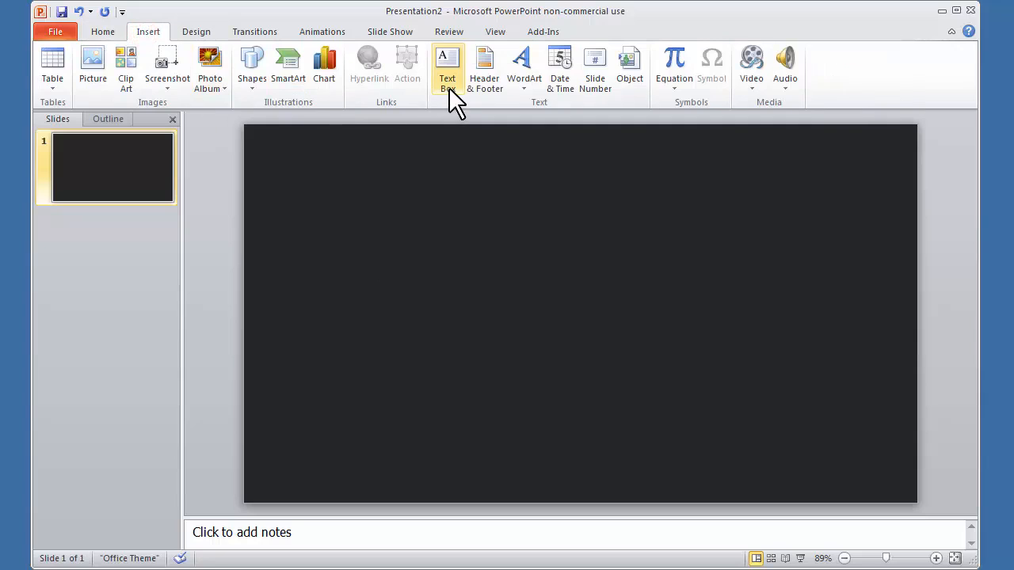
click(447, 66)
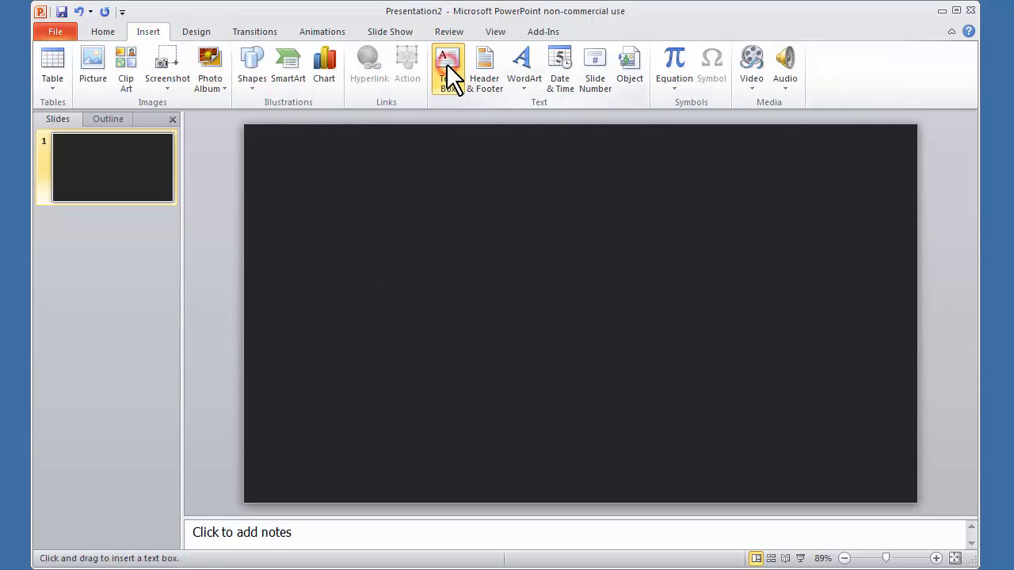
click(437, 311)
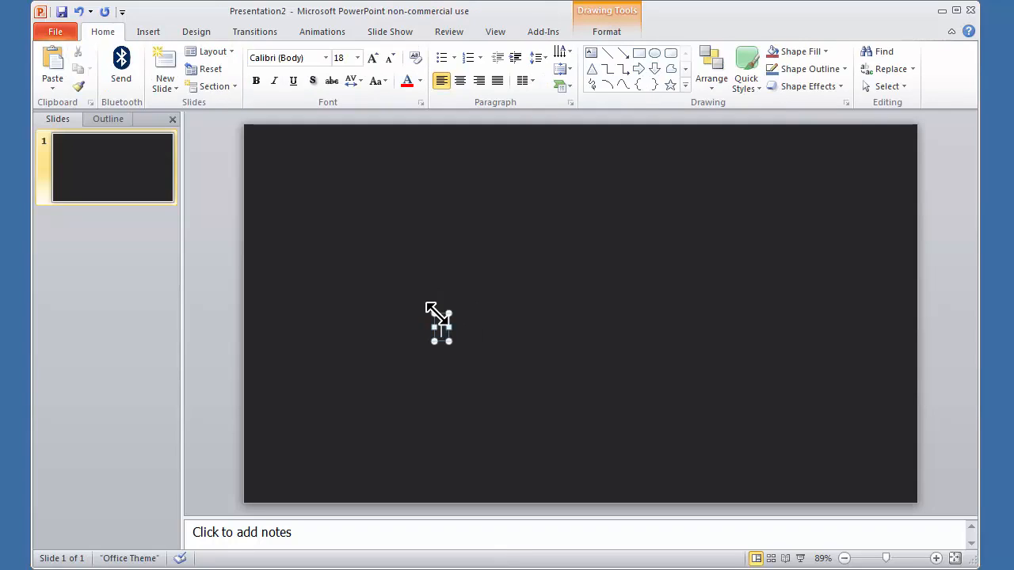
text(author)
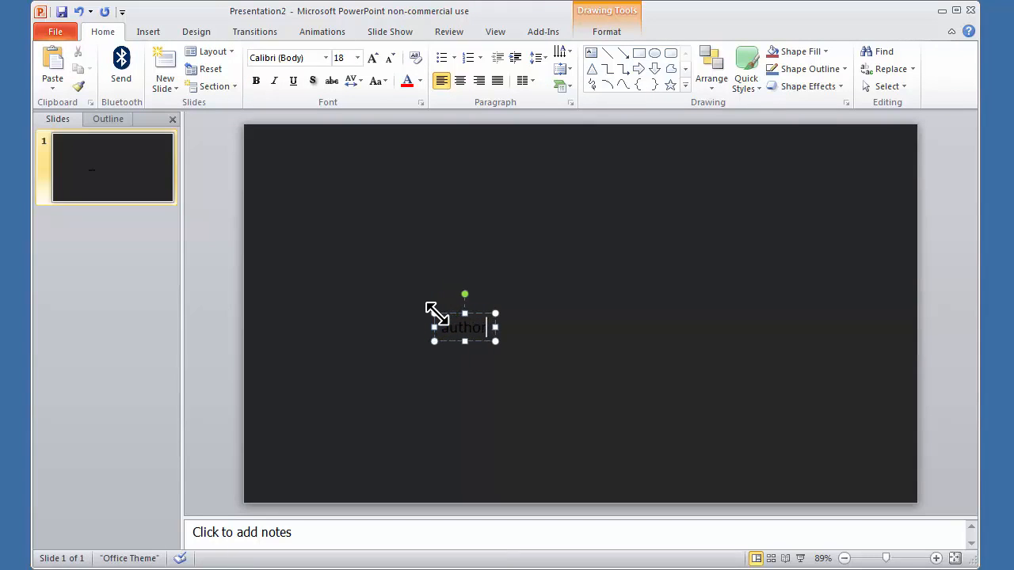
text(BrianJa)
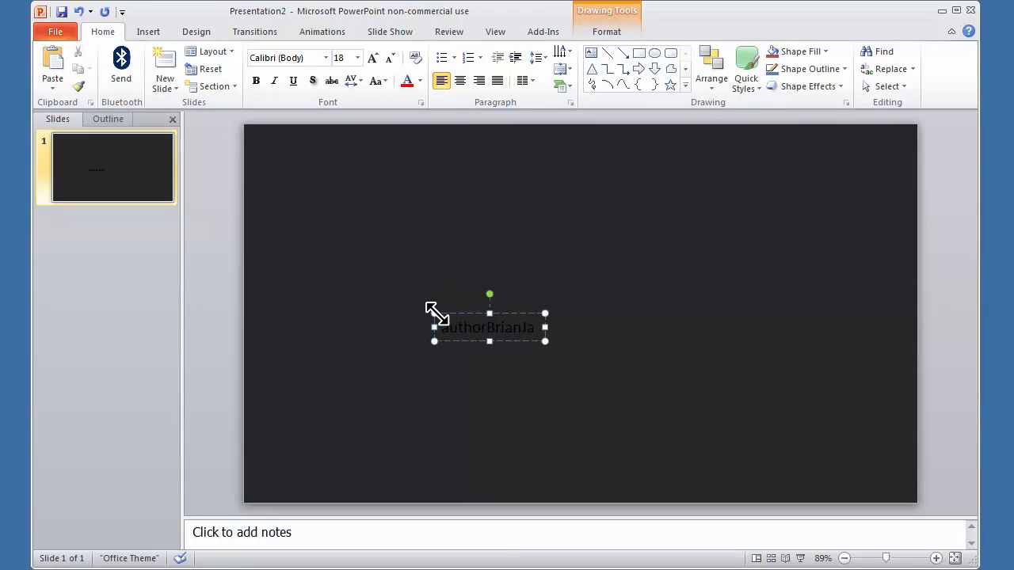
text(ckson.com)
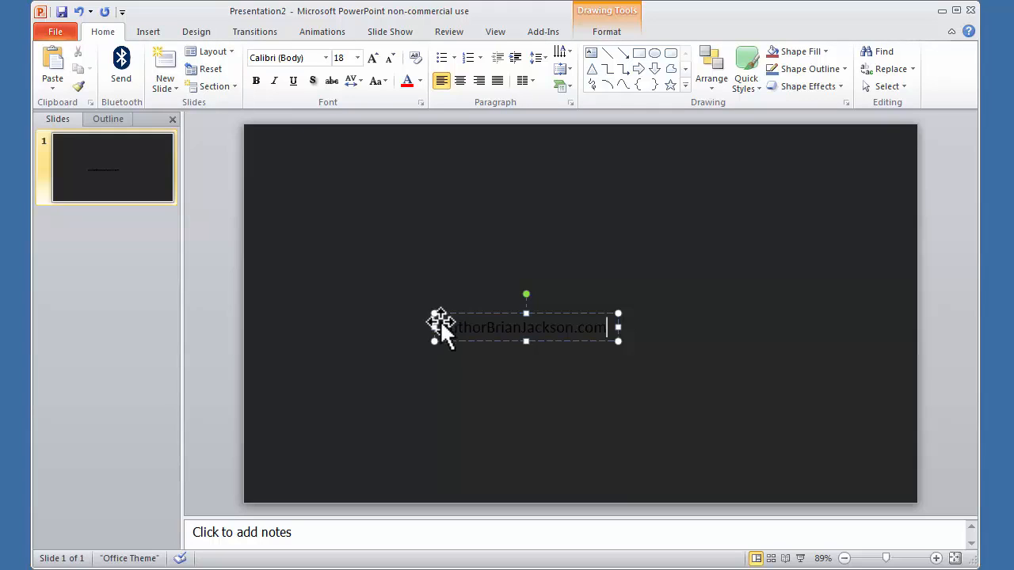
Format the website address as 36 pt red text and move its text box slightly left and up on the slide
drag(441, 327, 607, 340)
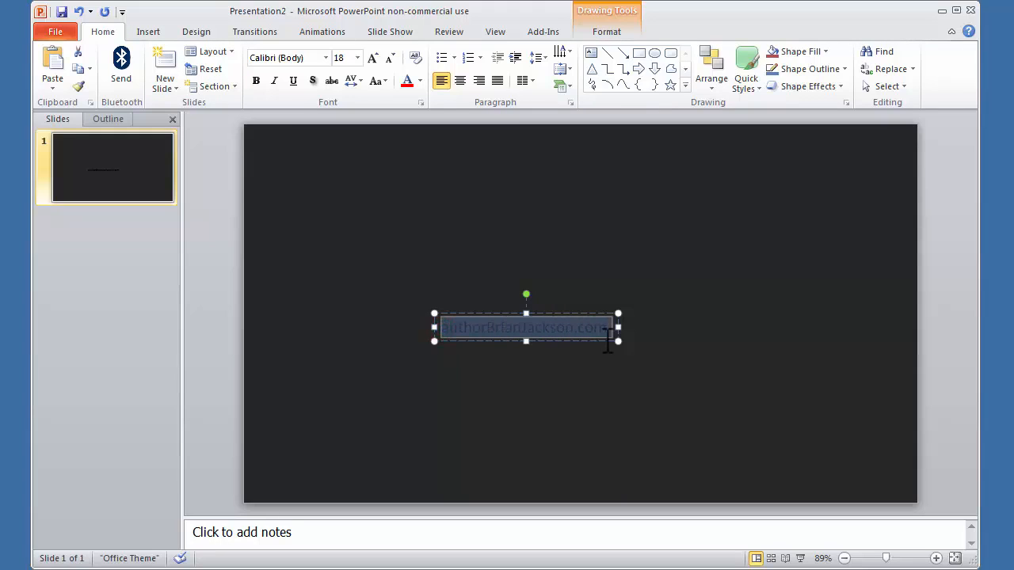
click(357, 57)
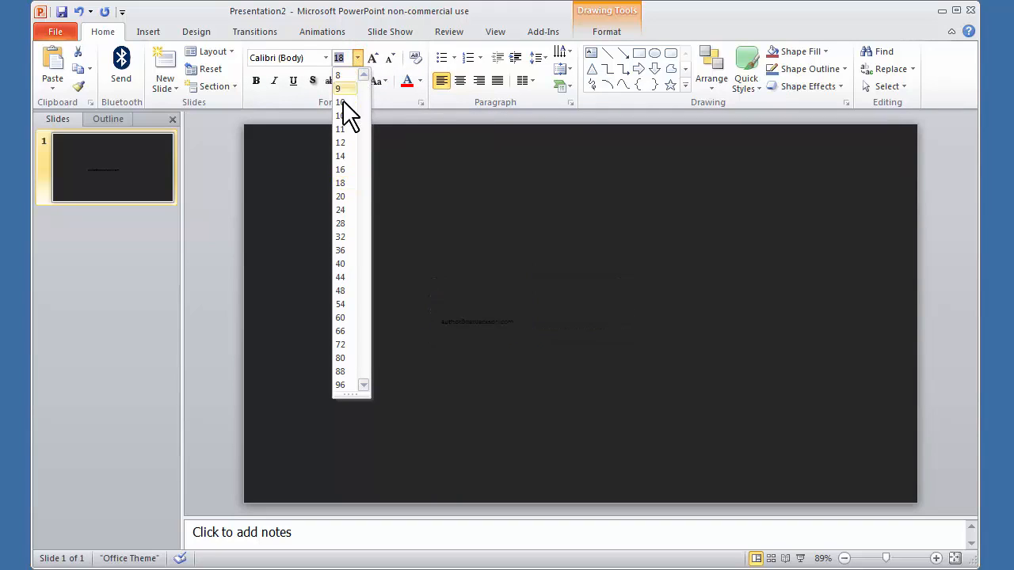
click(344, 248)
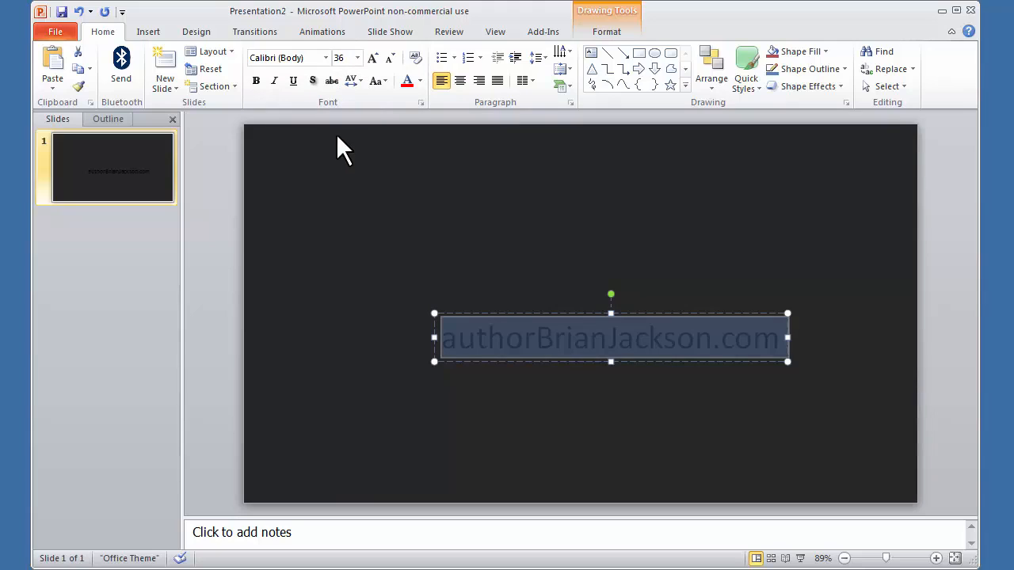
click(405, 79)
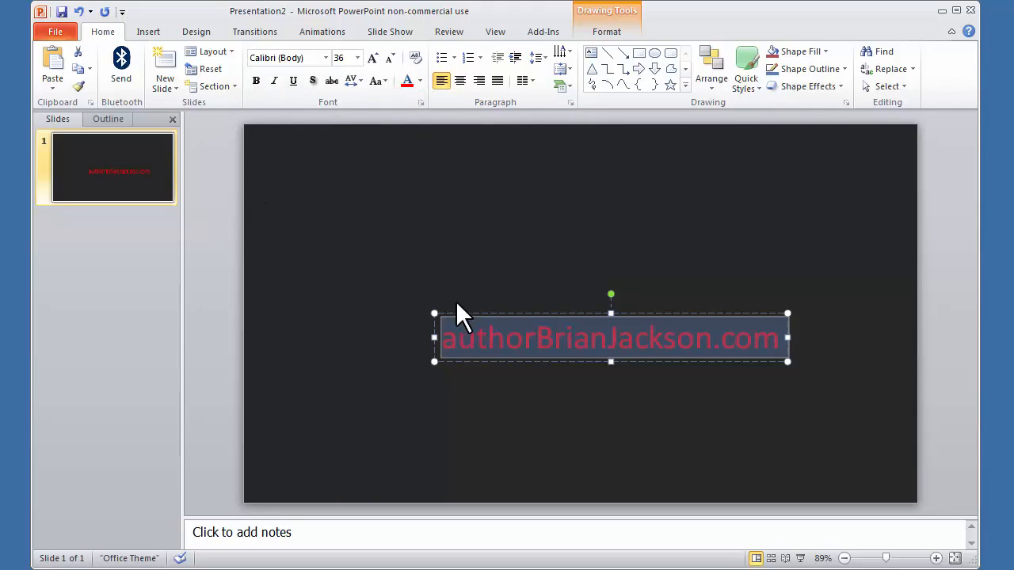
click(498, 315)
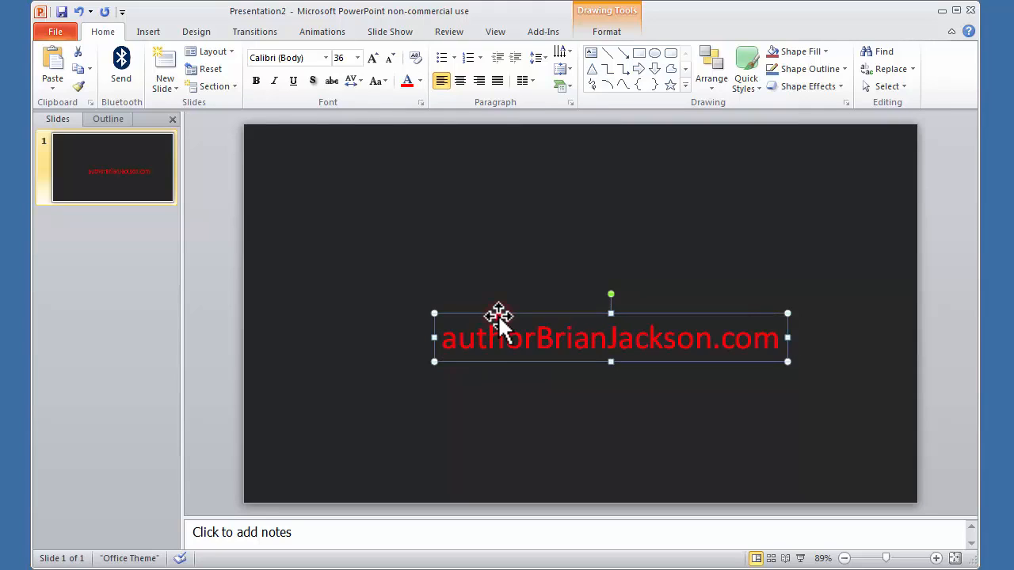
drag(499, 317, 473, 308)
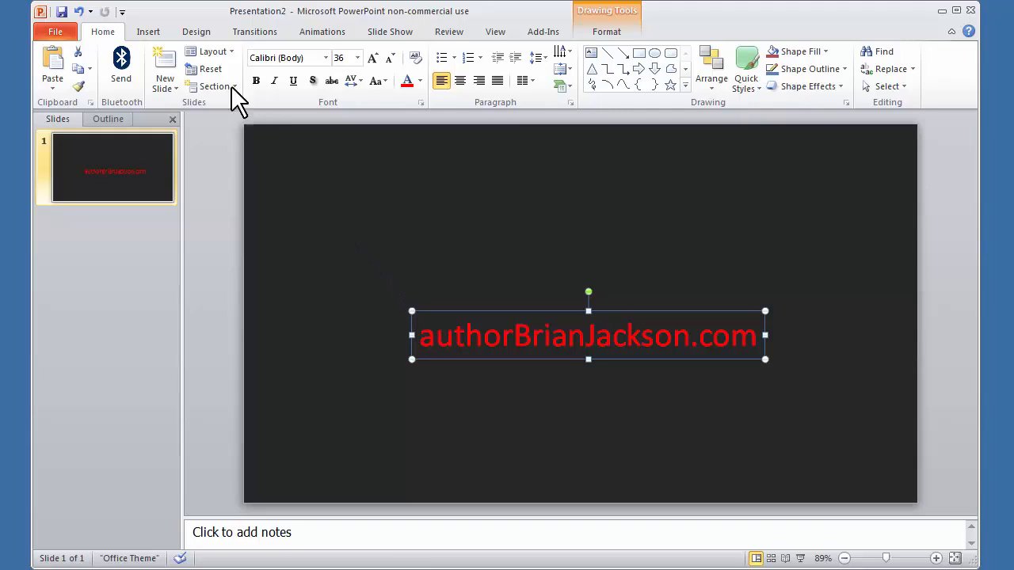
Insert a text box to the left of the website address and enter "An" in it
click(151, 31)
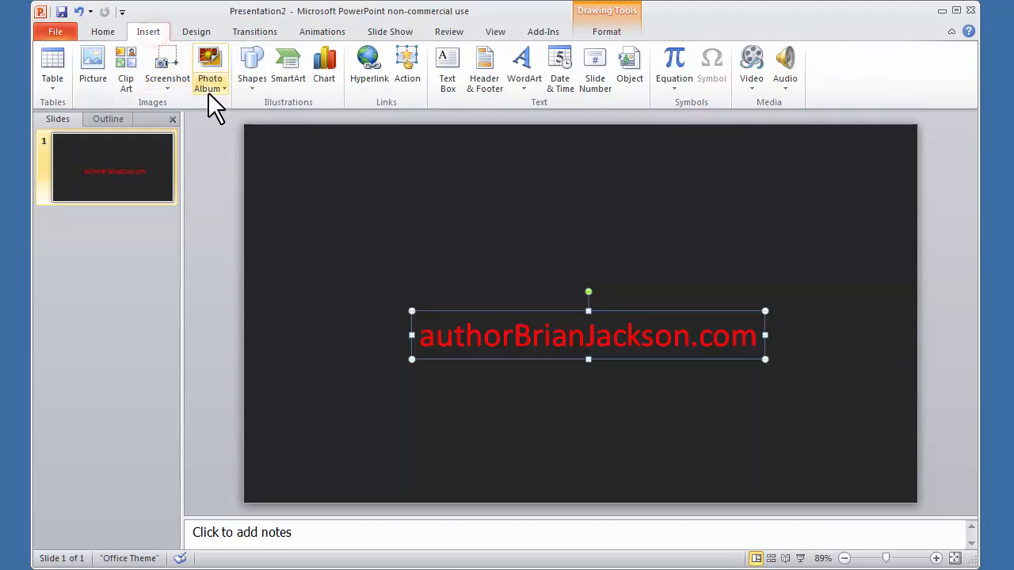
click(454, 67)
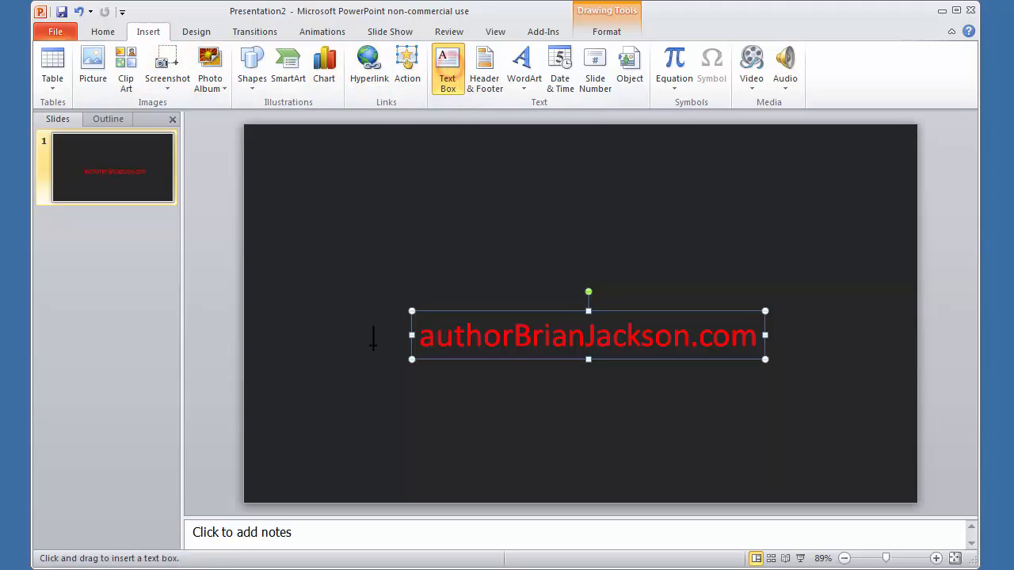
click(346, 333)
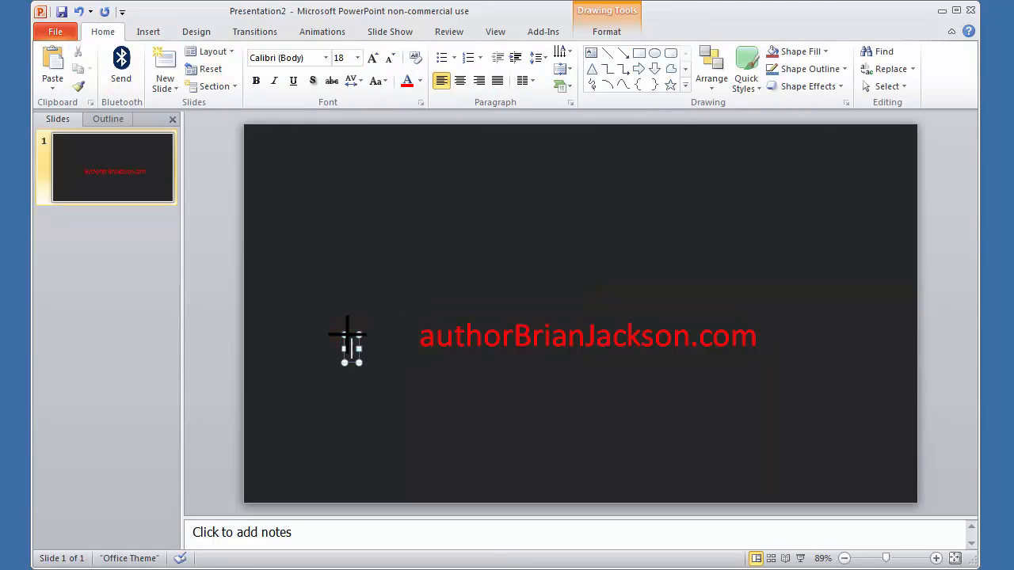
text(Ar)
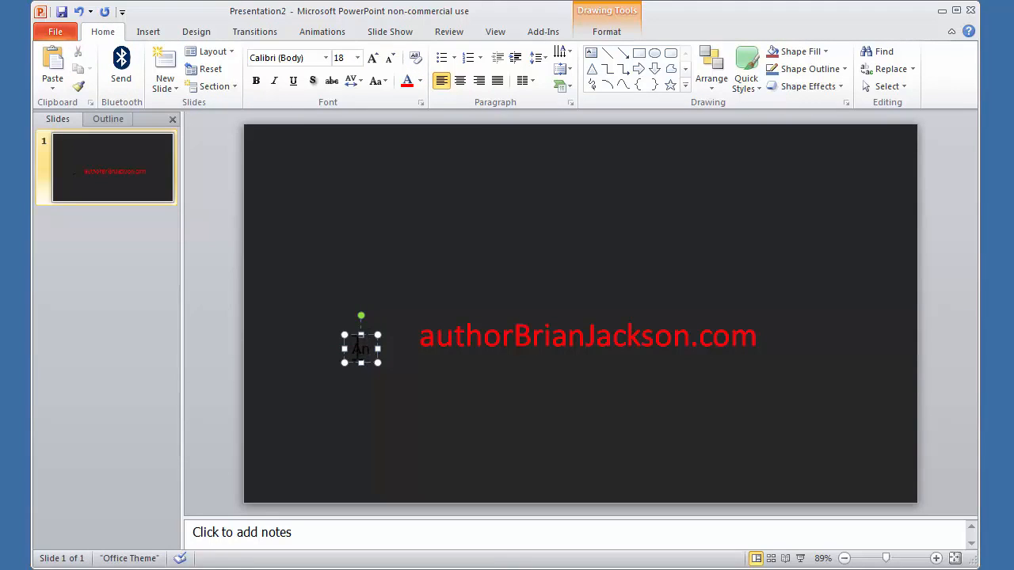
Format "An" as white 36 pt text and move its text box directly in front of the website address, on the same line
double_click(361, 348)
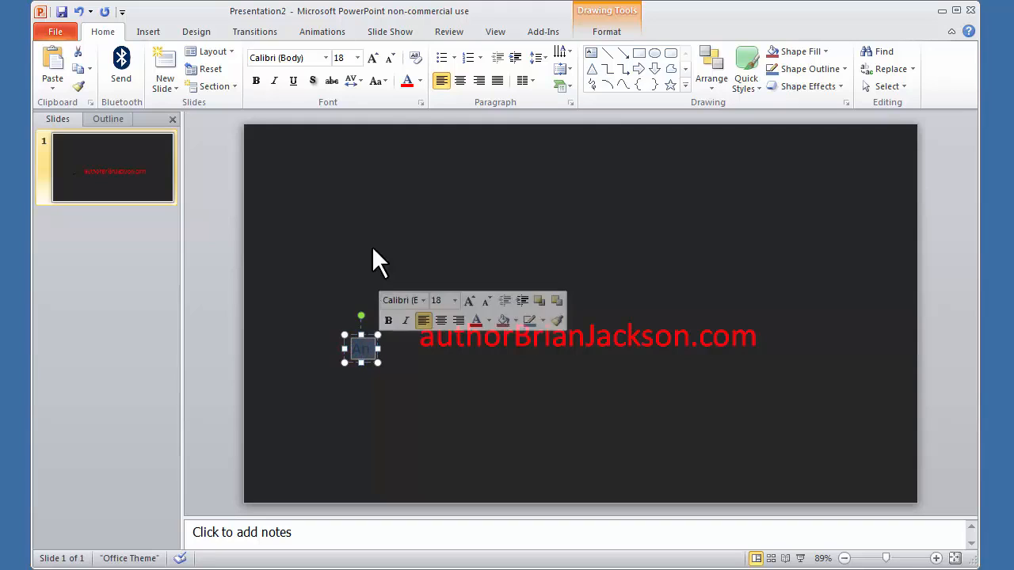
click(419, 82)
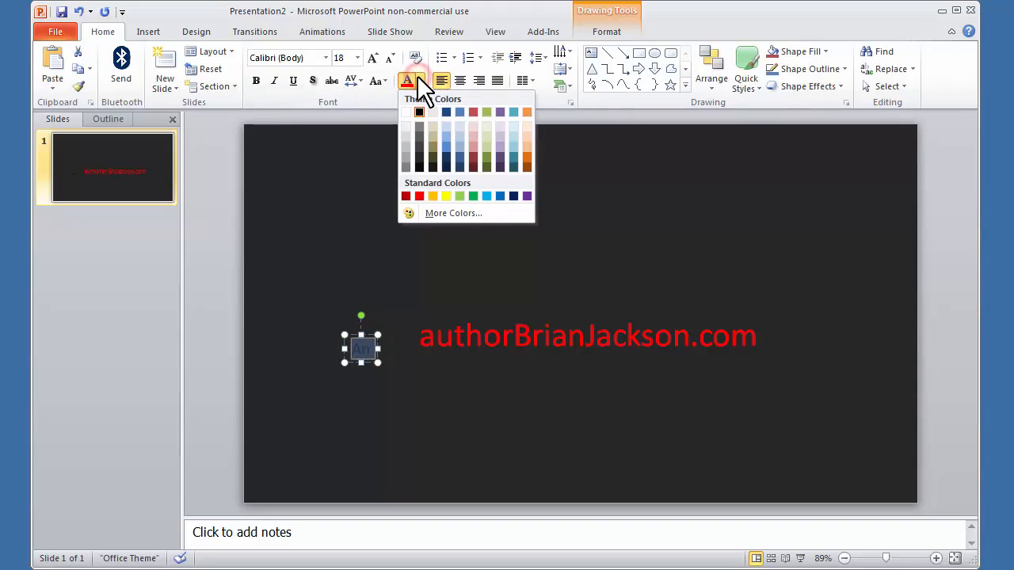
click(406, 111)
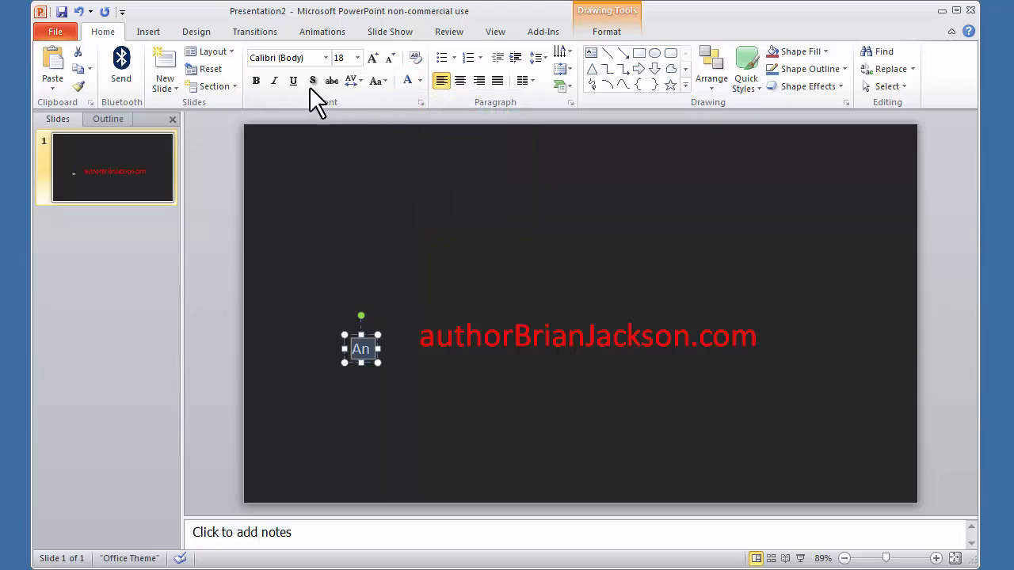
click(357, 56)
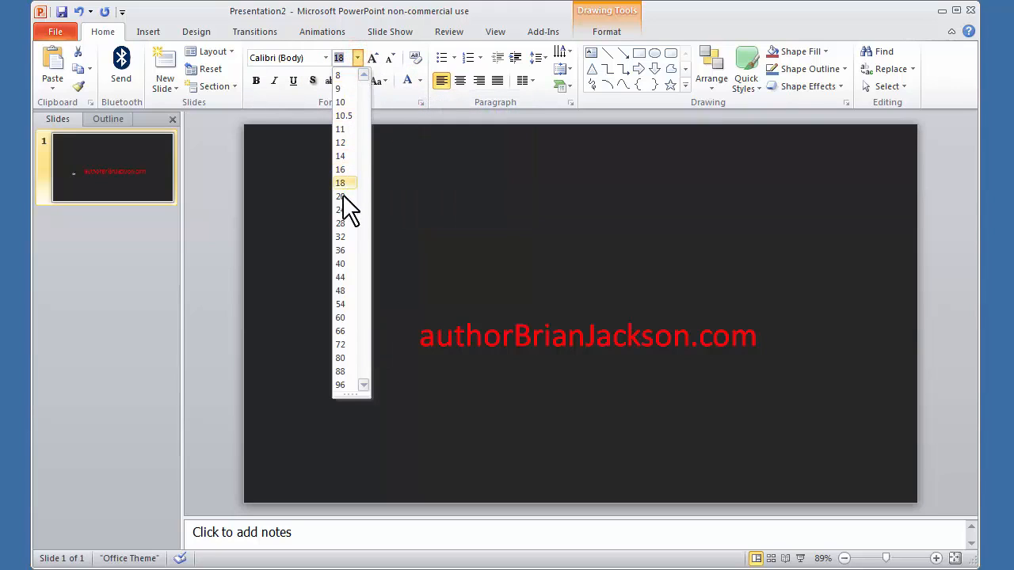
click(345, 250)
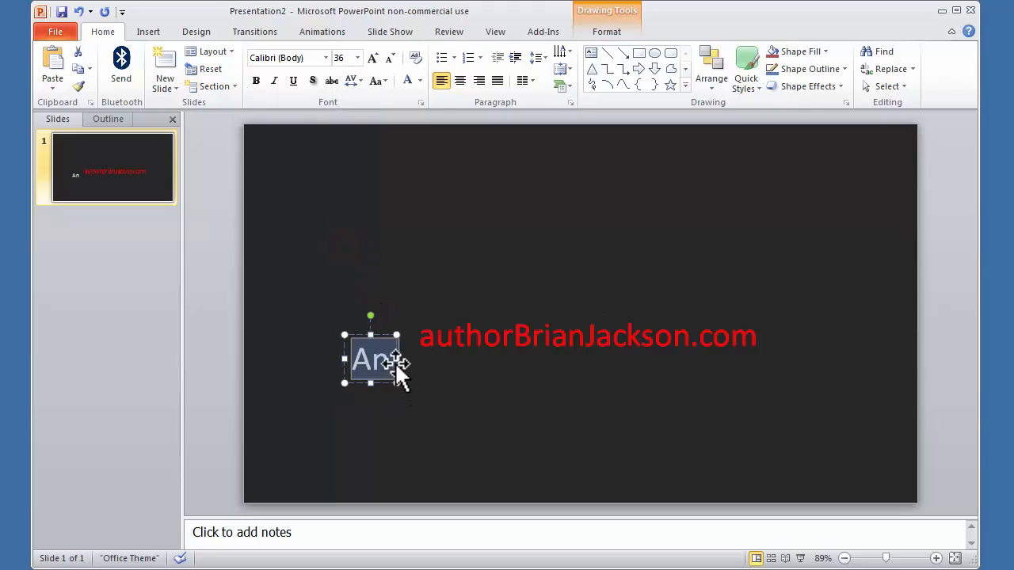
click(385, 336)
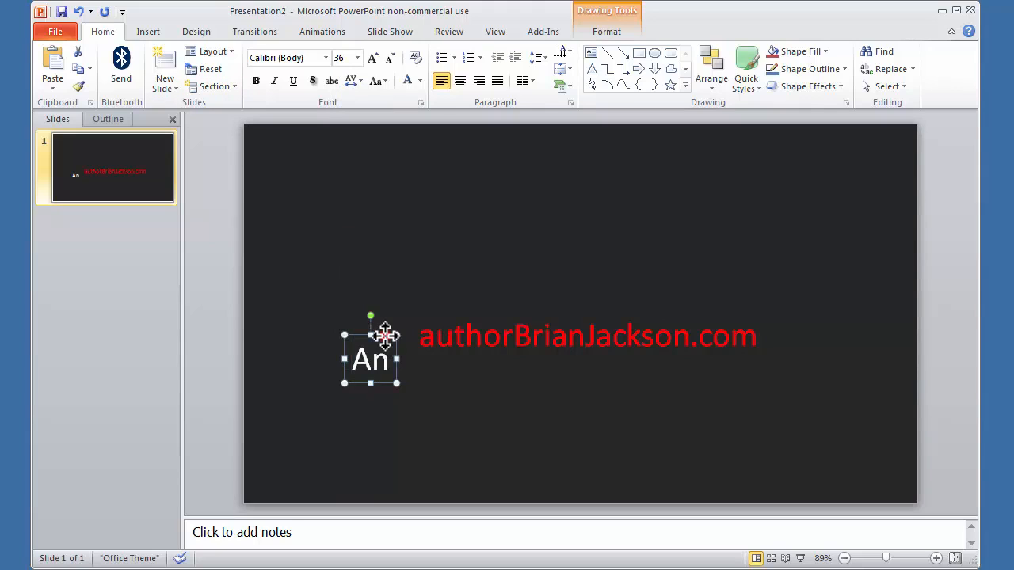
drag(384, 336, 401, 314)
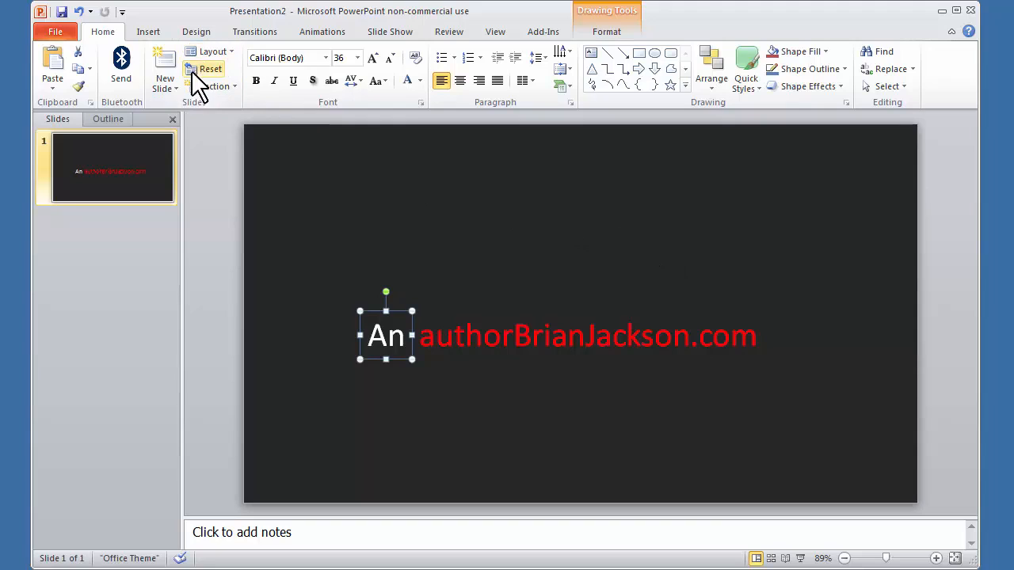
Insert a text box below the right end of the website address and enter "Production" in it
click(149, 33)
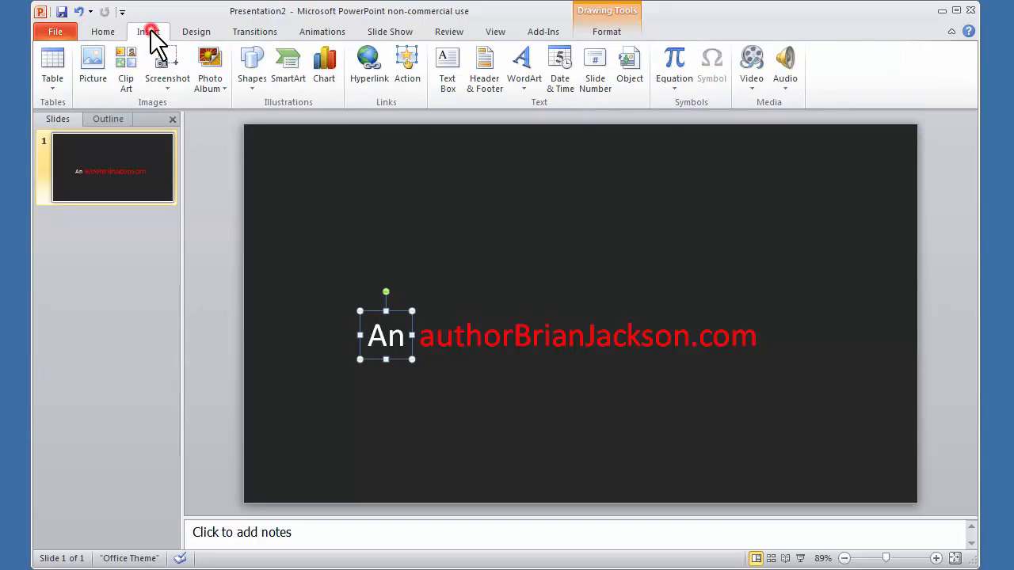
click(448, 67)
click(689, 394)
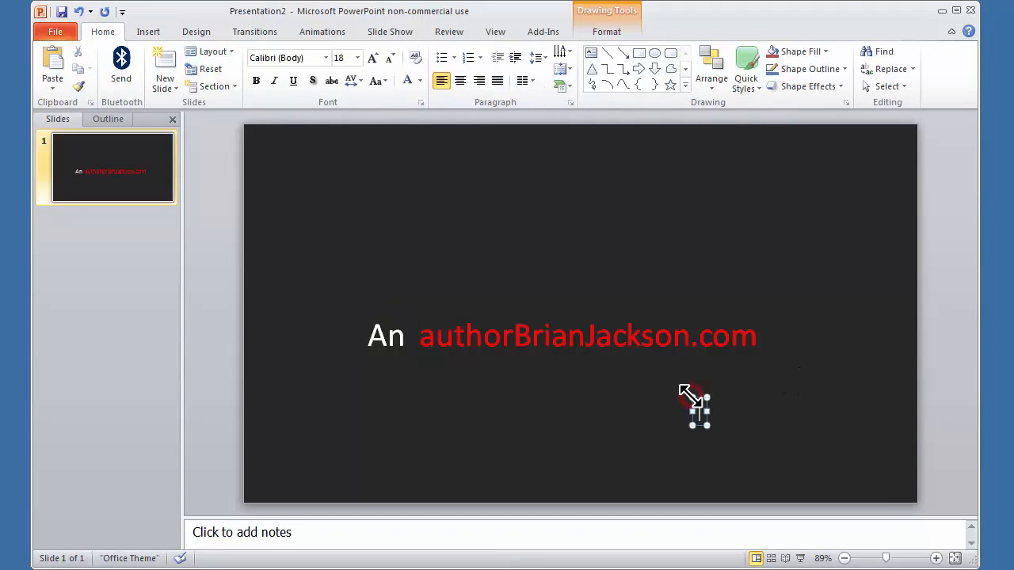
text(Production)
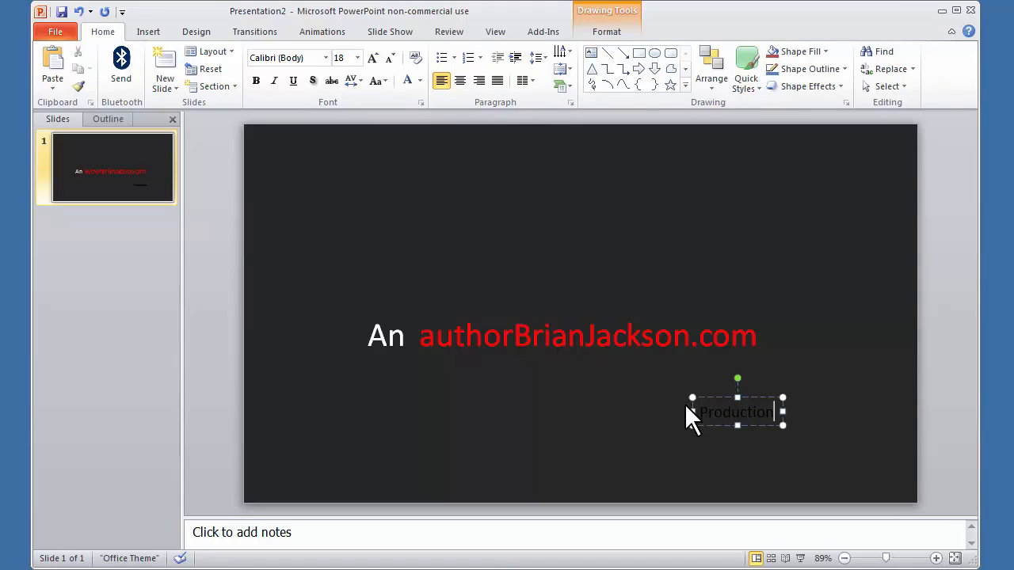
Format the word "Production" as white 36 pt text
click(696, 410)
drag(700, 412, 781, 412)
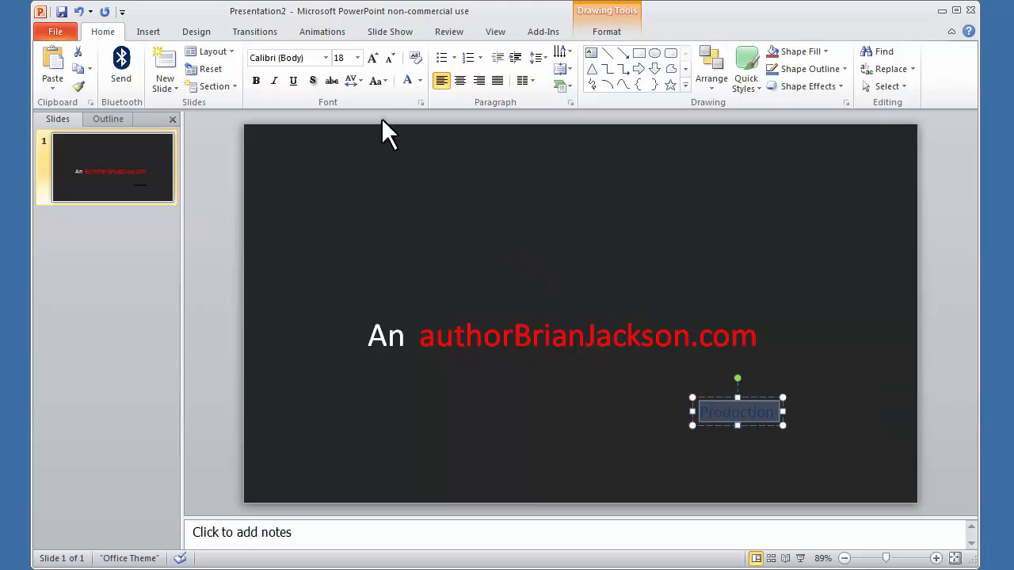
click(358, 57)
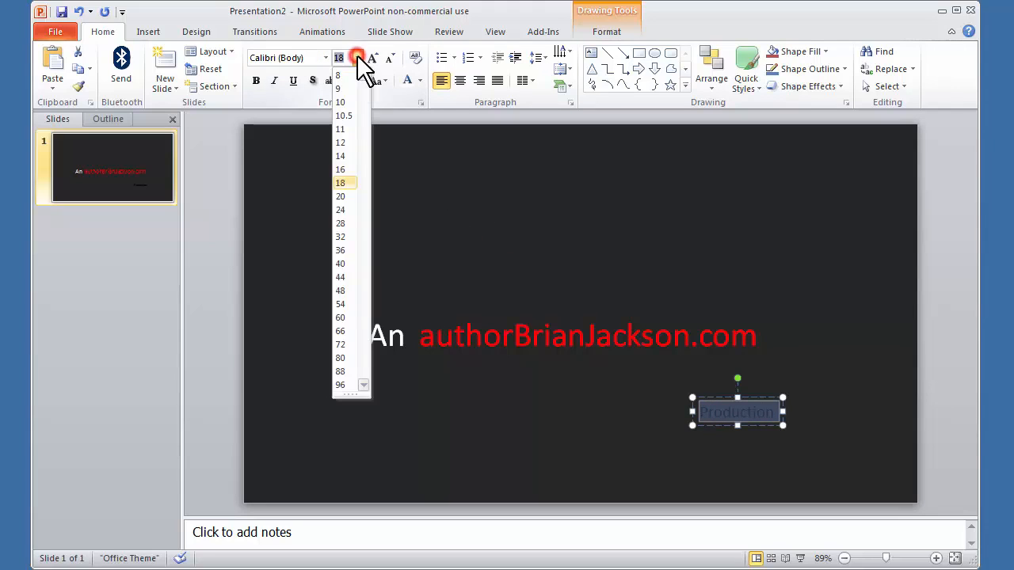
click(347, 249)
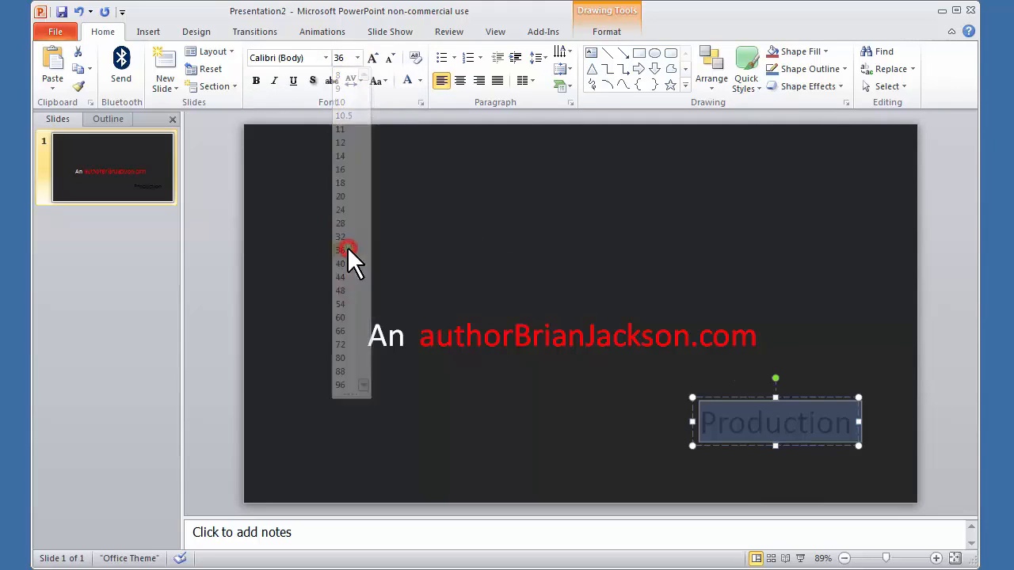
click(407, 78)
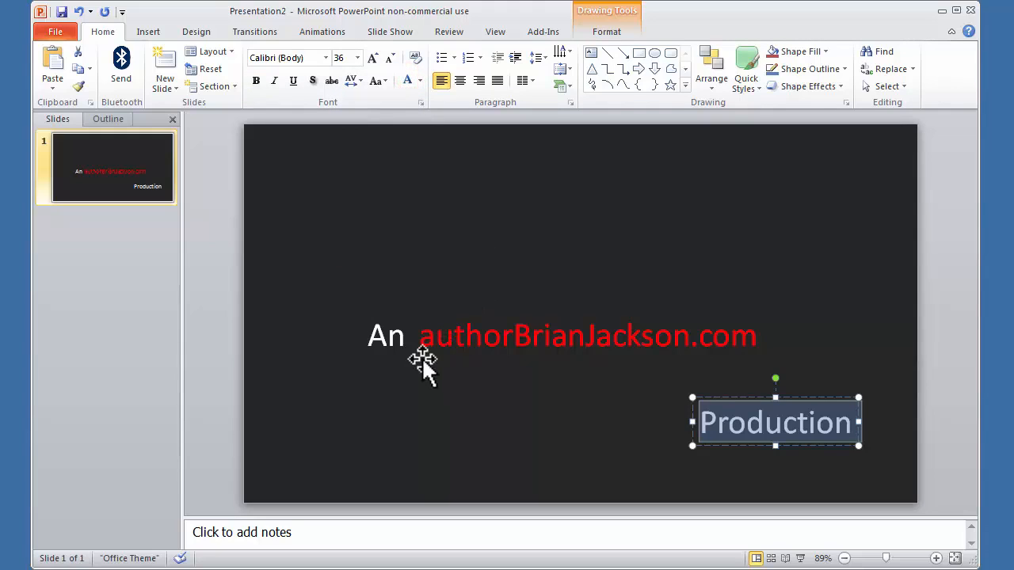
Shift "An" and the website address to the left, and place "Production" right after the address on the same line
click(386, 347)
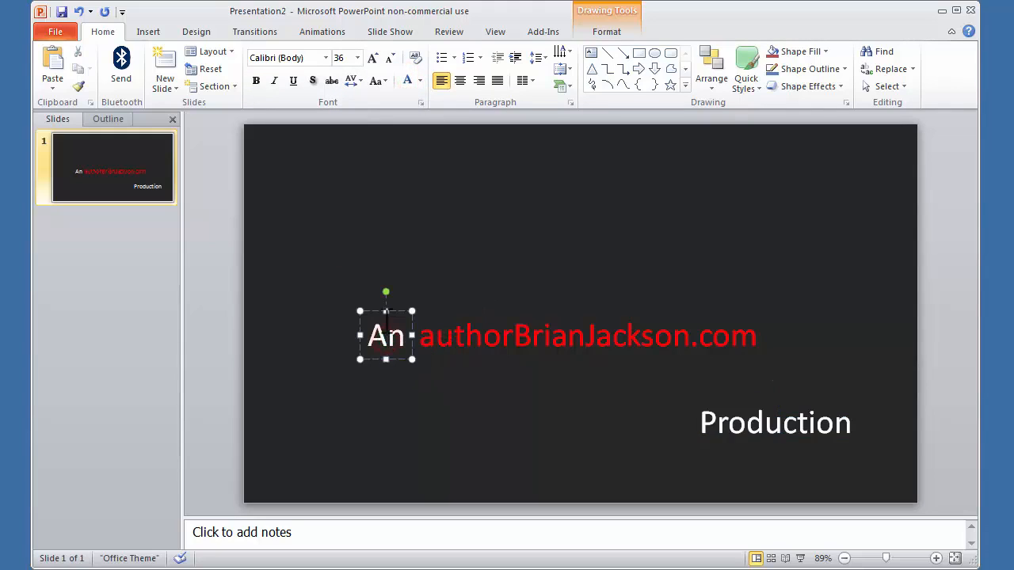
drag(377, 313, 333, 321)
click(435, 333)
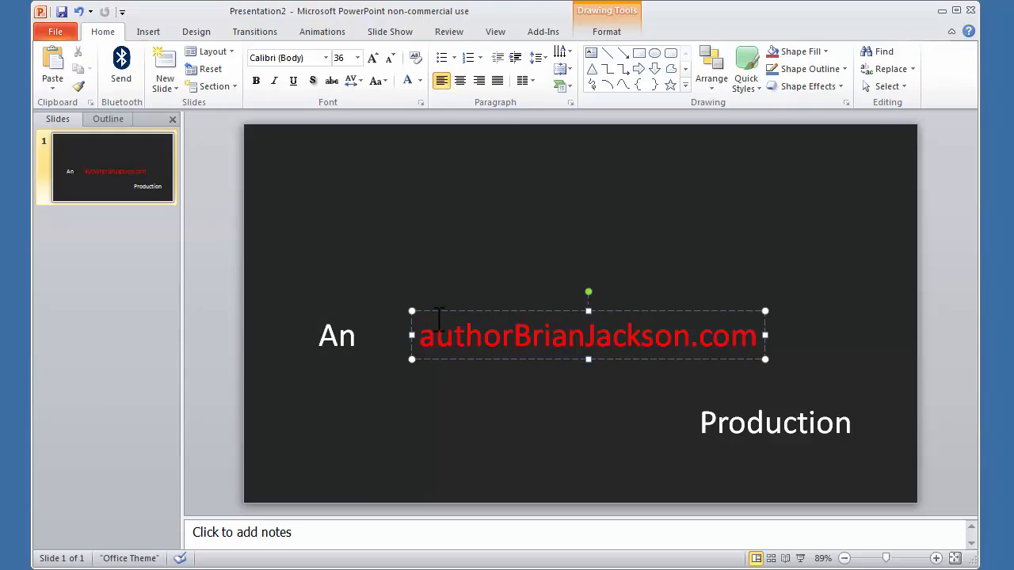
click(435, 310)
drag(434, 311, 392, 310)
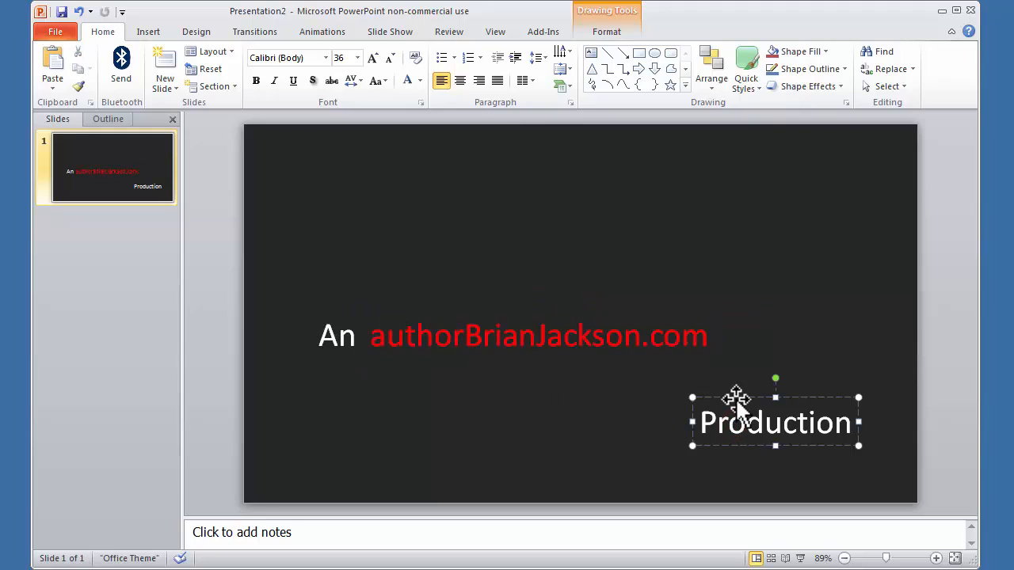
drag(736, 400, 758, 312)
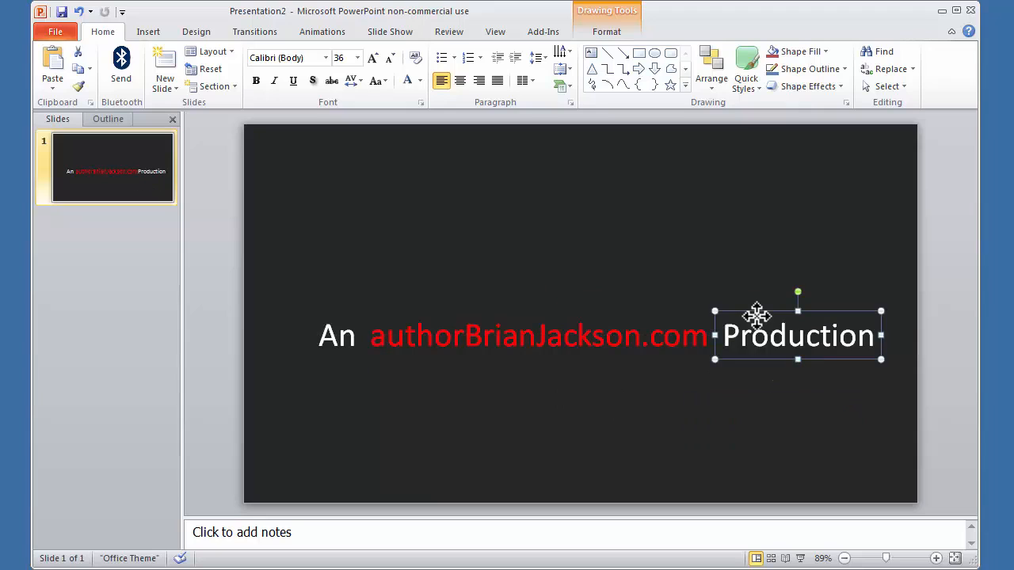
click(519, 218)
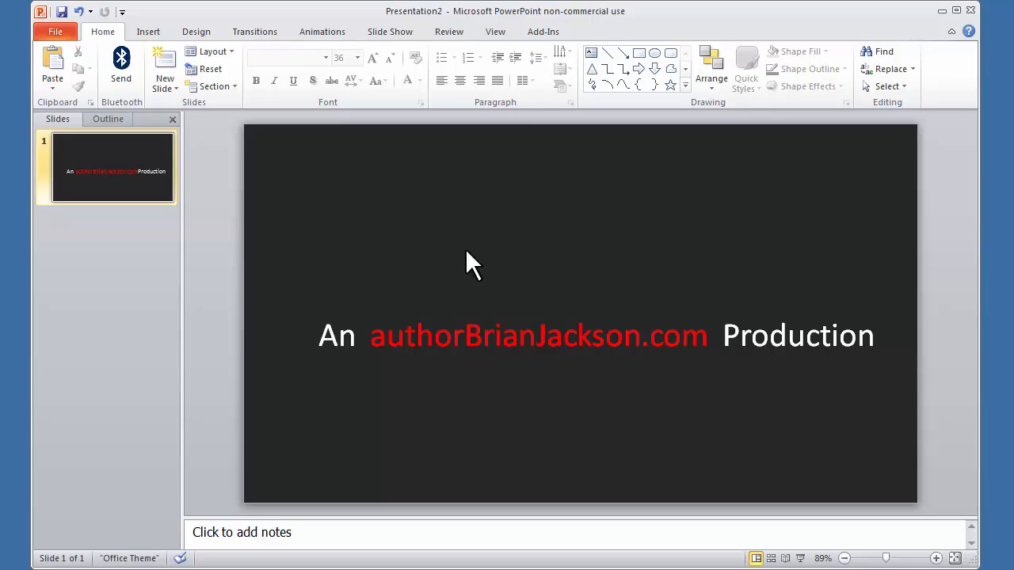
Apply the Float In entrance animation to the website address and Fly In to the "An" text box
click(317, 32)
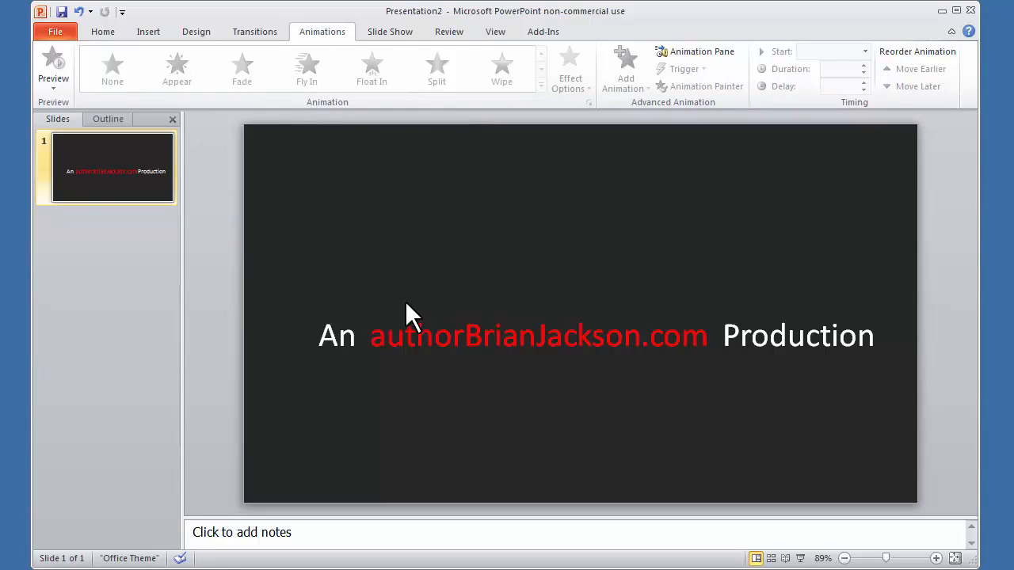
click(389, 336)
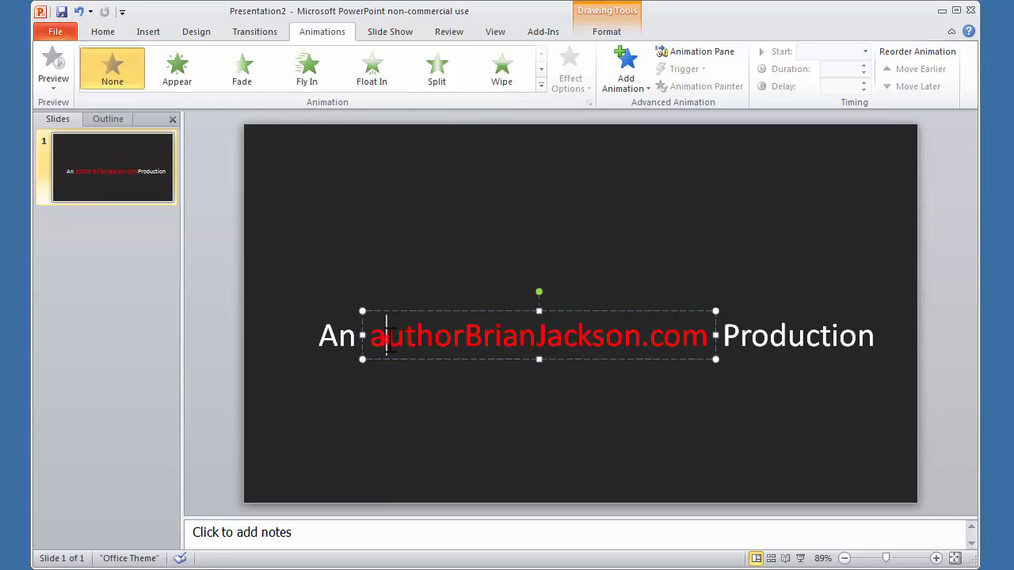
click(367, 71)
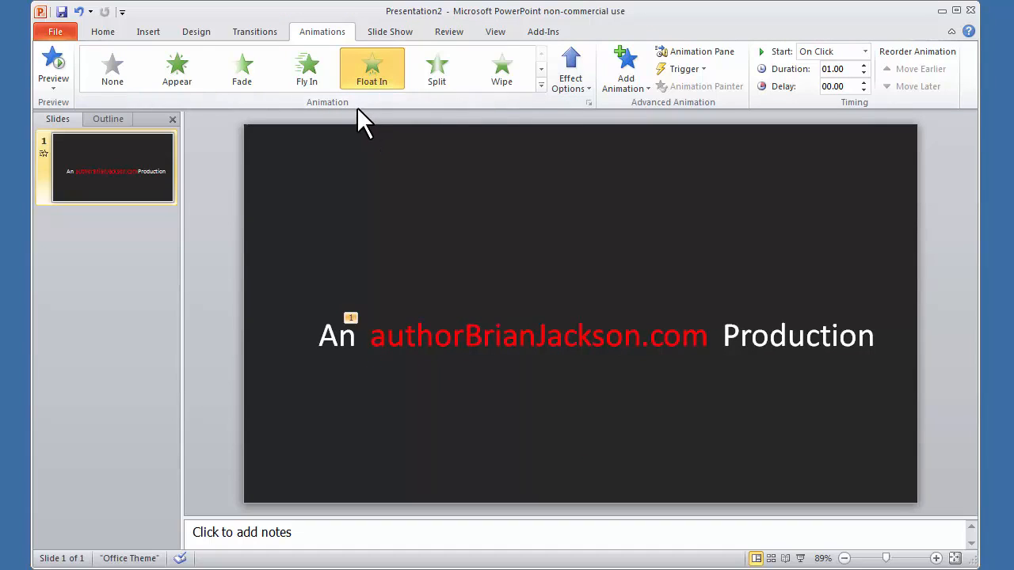
click(338, 336)
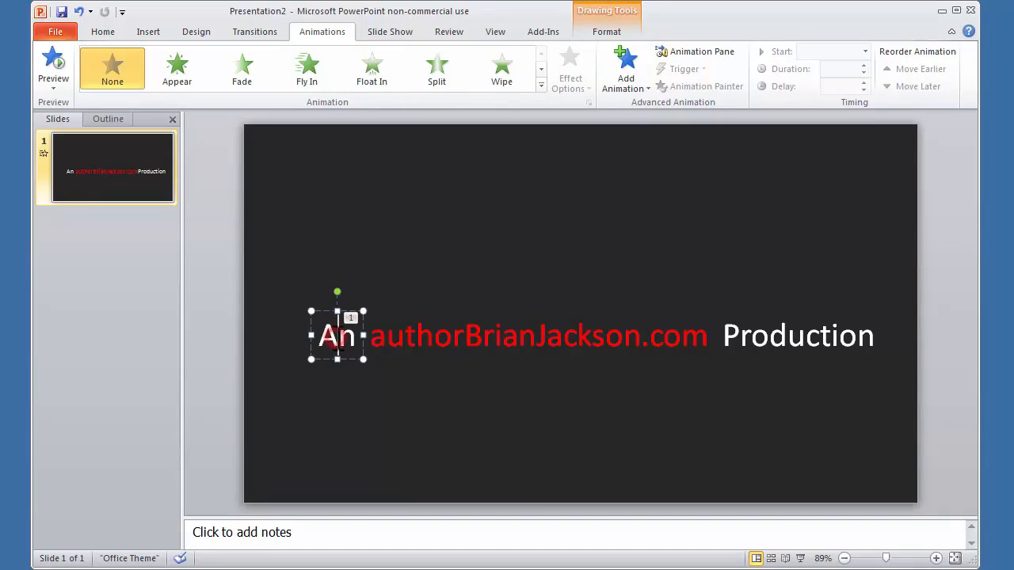
click(305, 69)
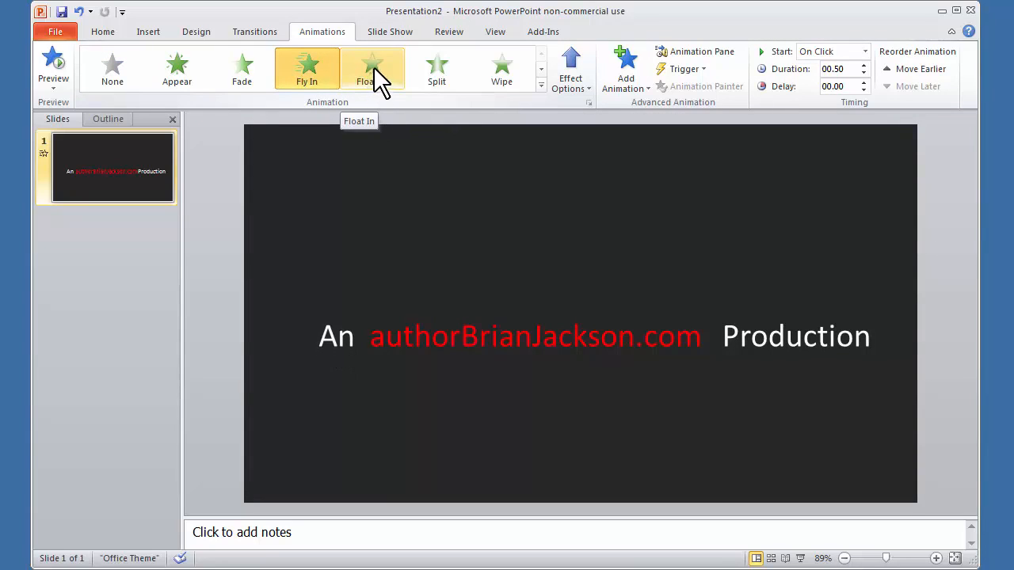
Change the website address's entrance animation to Fly In and select the "Production" text box
click(462, 333)
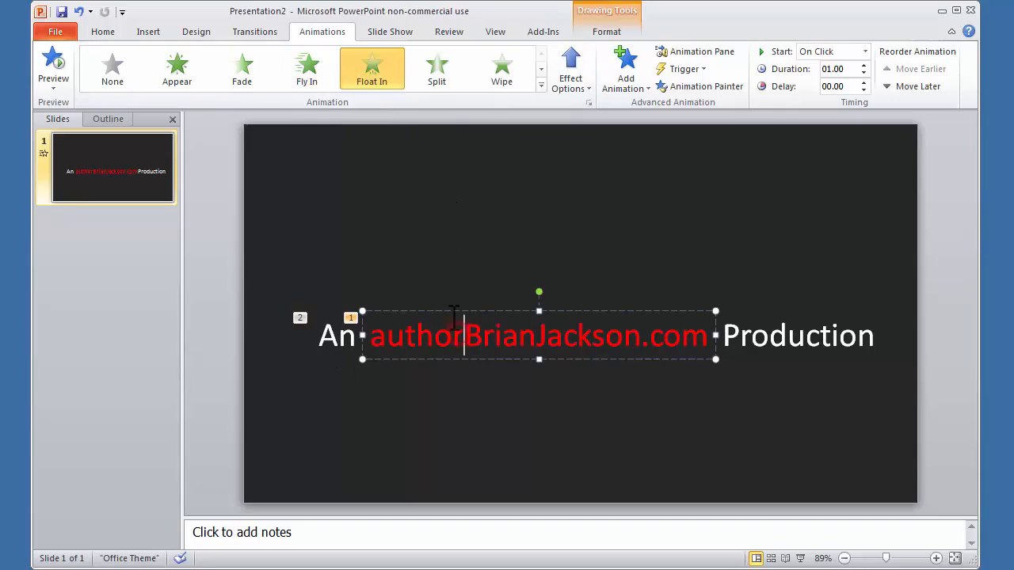
click(310, 67)
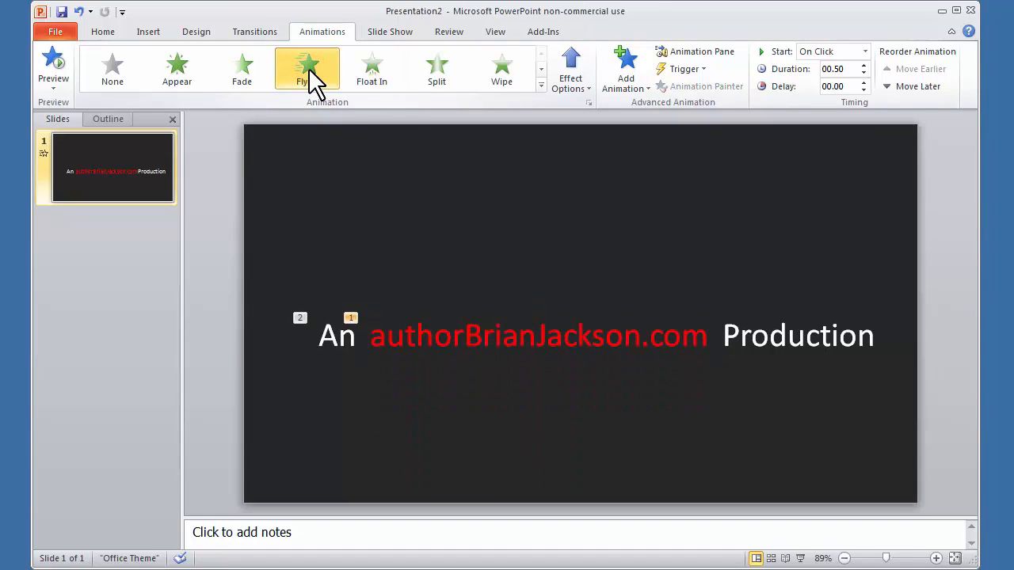
click(745, 334)
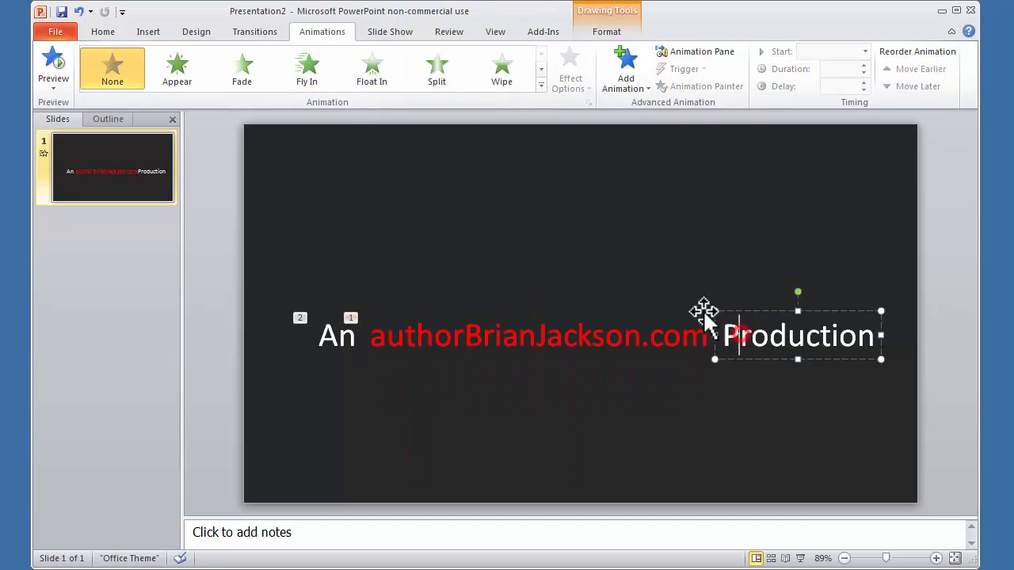
click(307, 70)
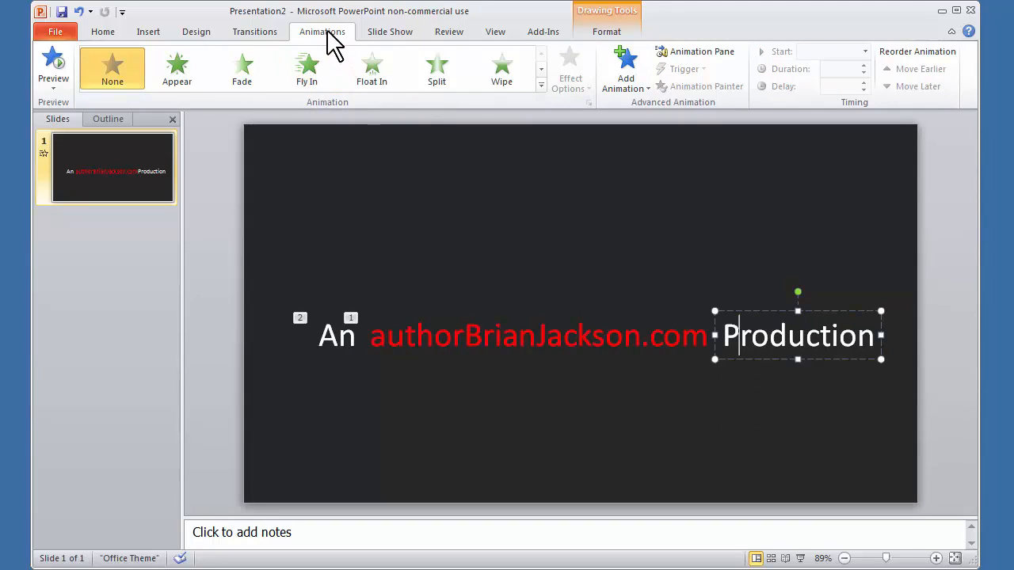
Show the Animation Pane and reapply the Fly In entrance animation to the website address text box
click(675, 50)
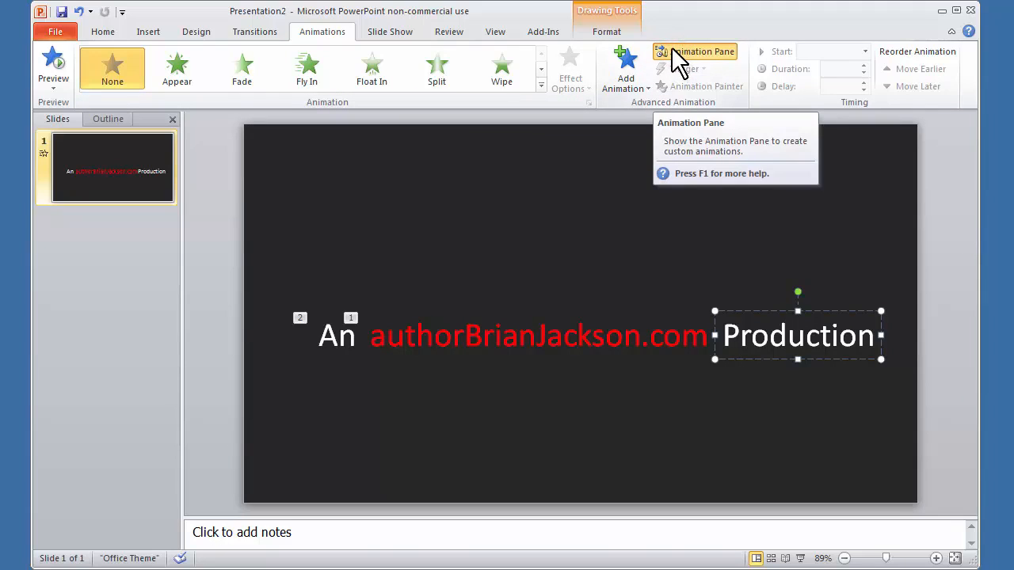
click(671, 47)
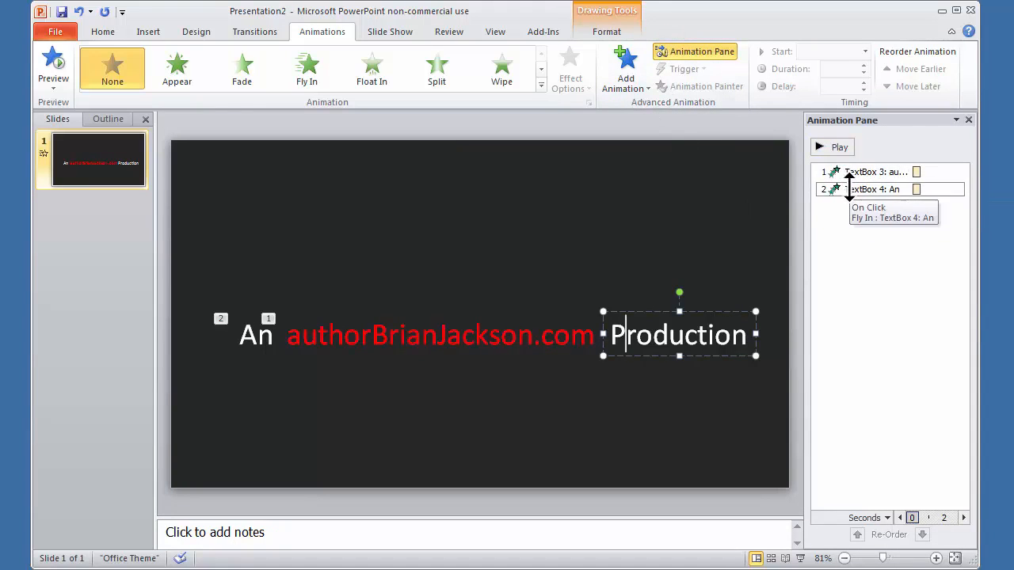
click(488, 336)
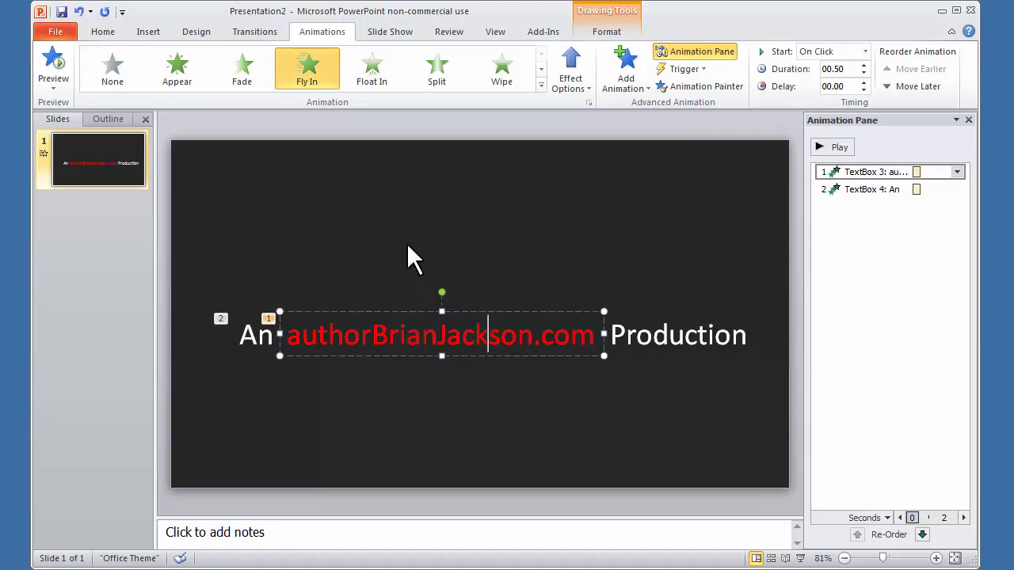
click(306, 69)
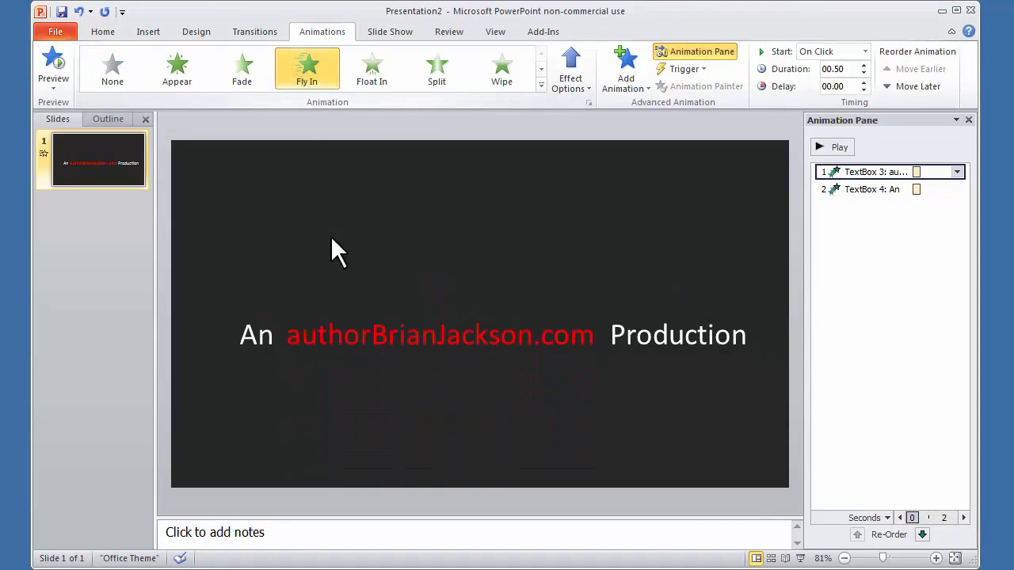
Play the slide's animations and apply the Fly In entrance animation to the "Production" text box
click(831, 146)
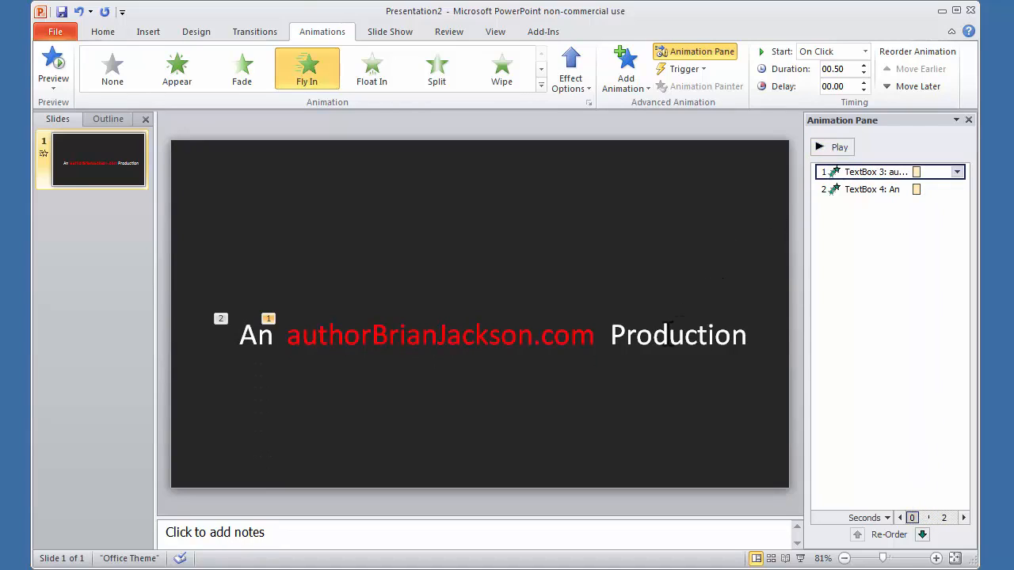
click(668, 334)
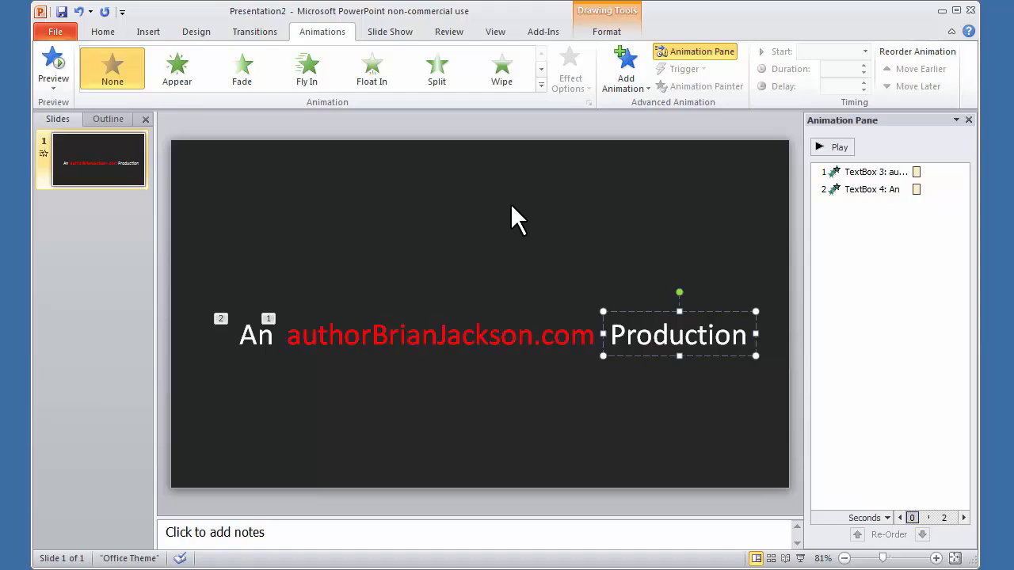
click(310, 75)
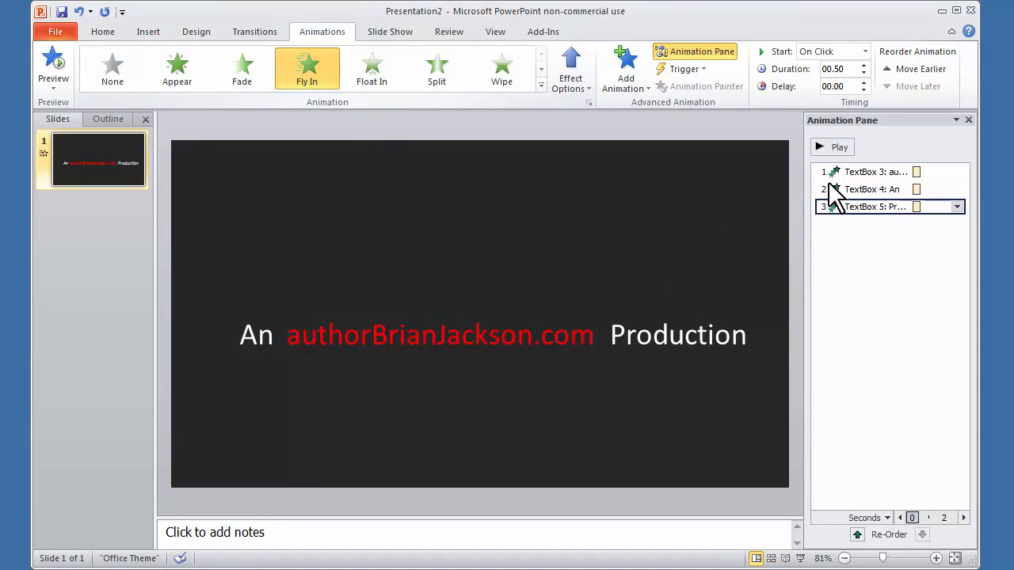
Set the "An" text box's animation to start With Previous
click(917, 172)
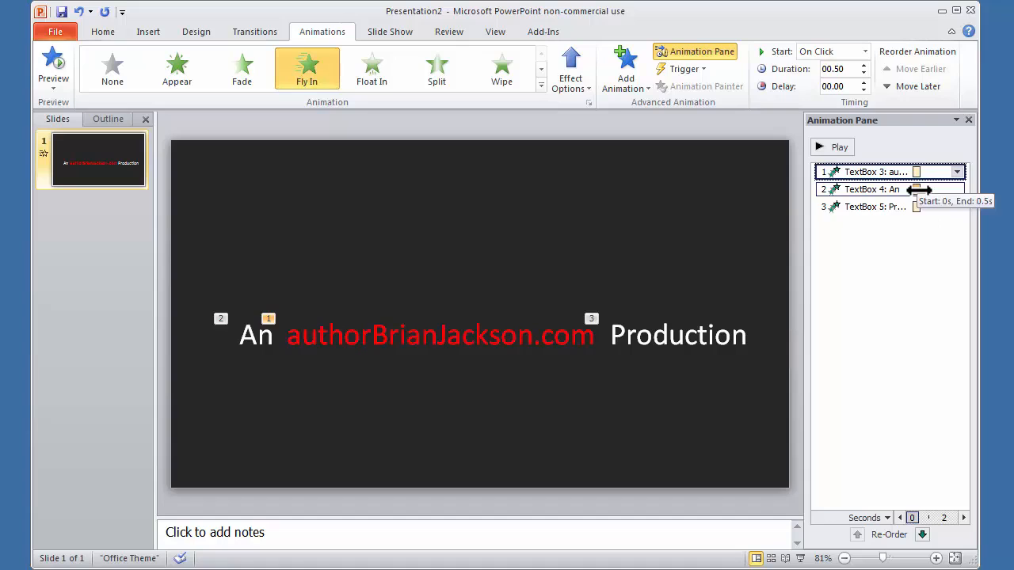
click(919, 190)
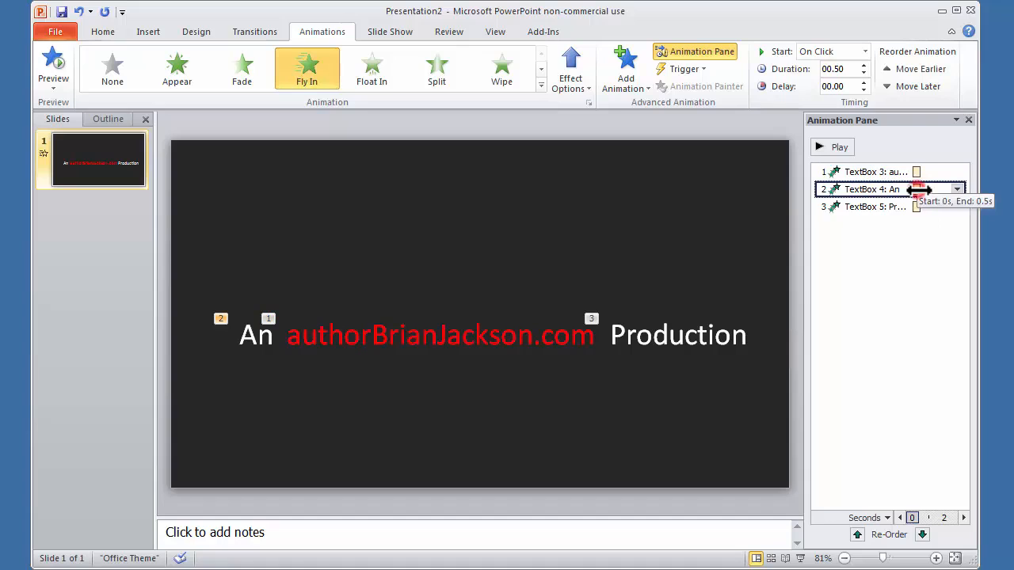
click(865, 49)
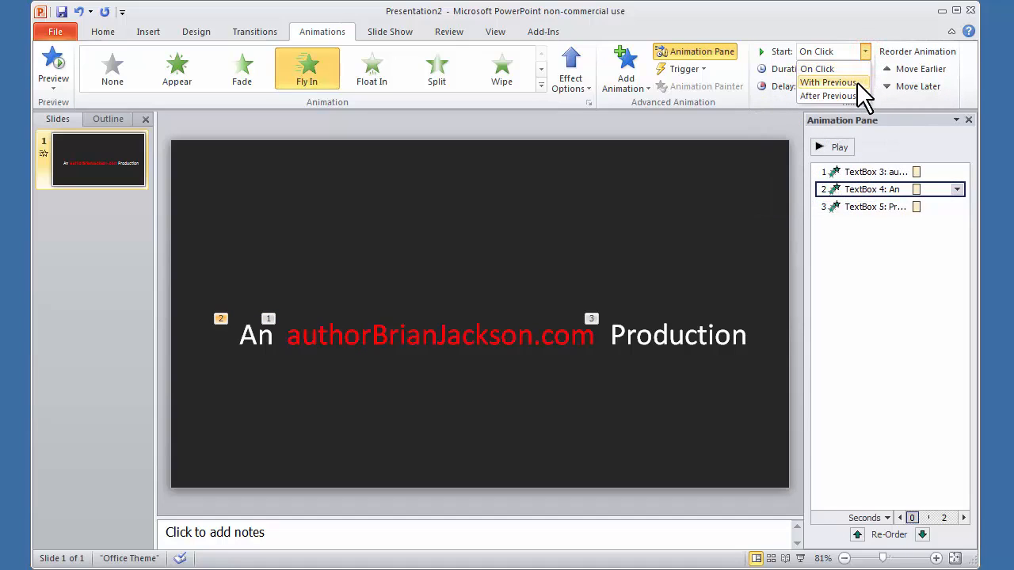
click(852, 81)
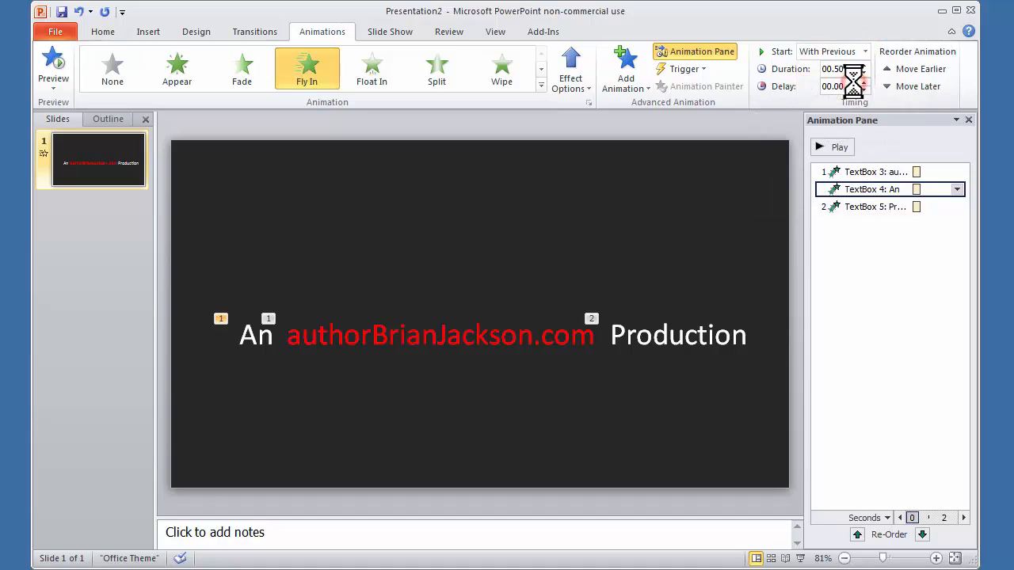
Set the "Production" animation to start After Previous and play the sequence
click(913, 206)
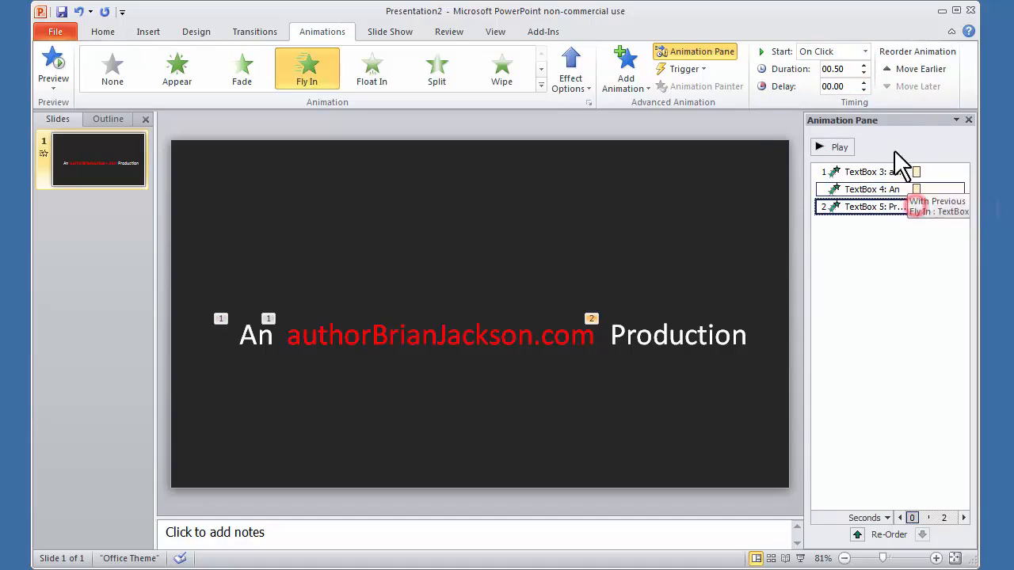
click(865, 51)
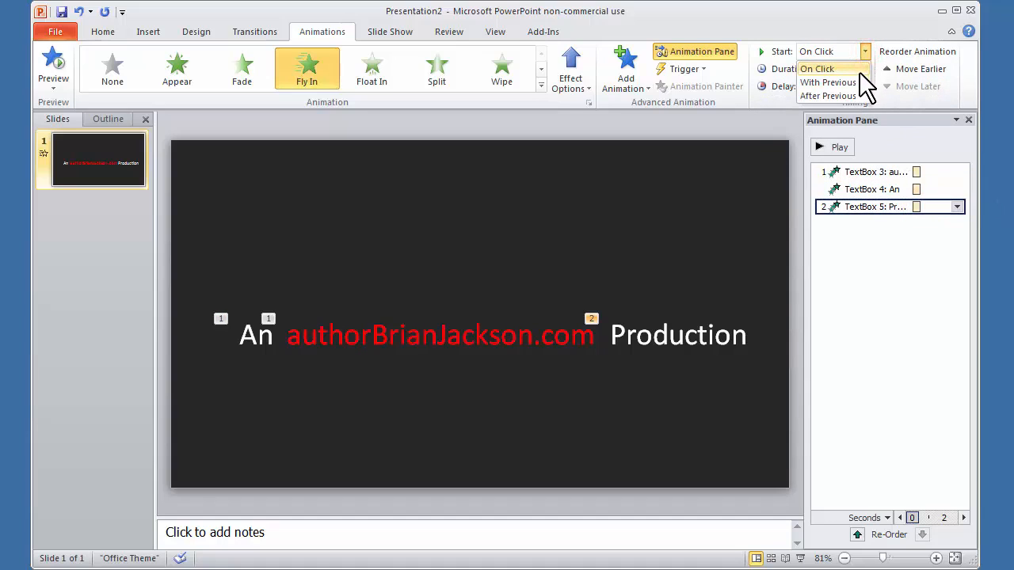
click(852, 95)
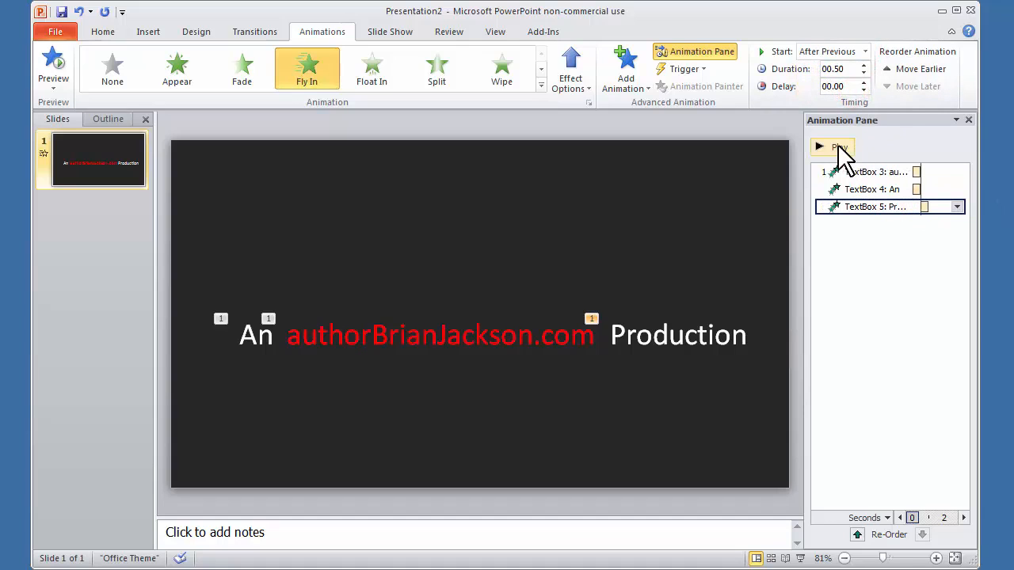
click(836, 147)
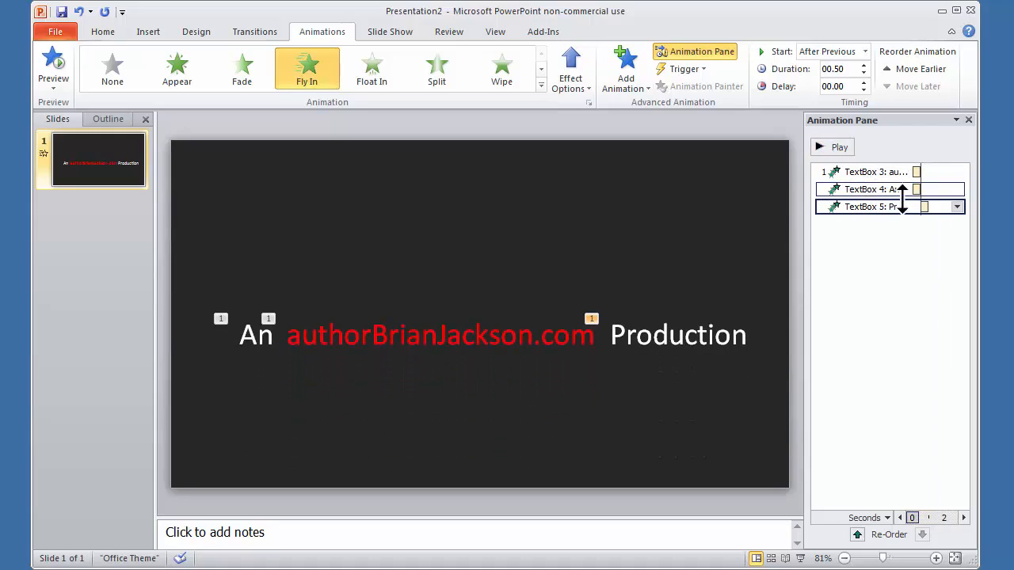
Set the "Production" animation to start With Previous and play the animations
click(864, 51)
click(851, 83)
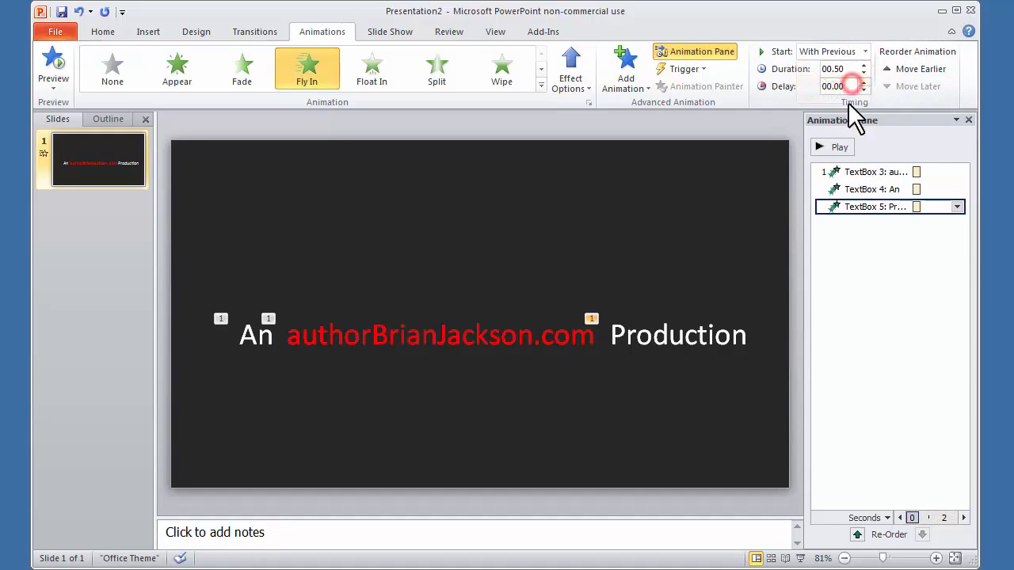
click(819, 147)
click(256, 344)
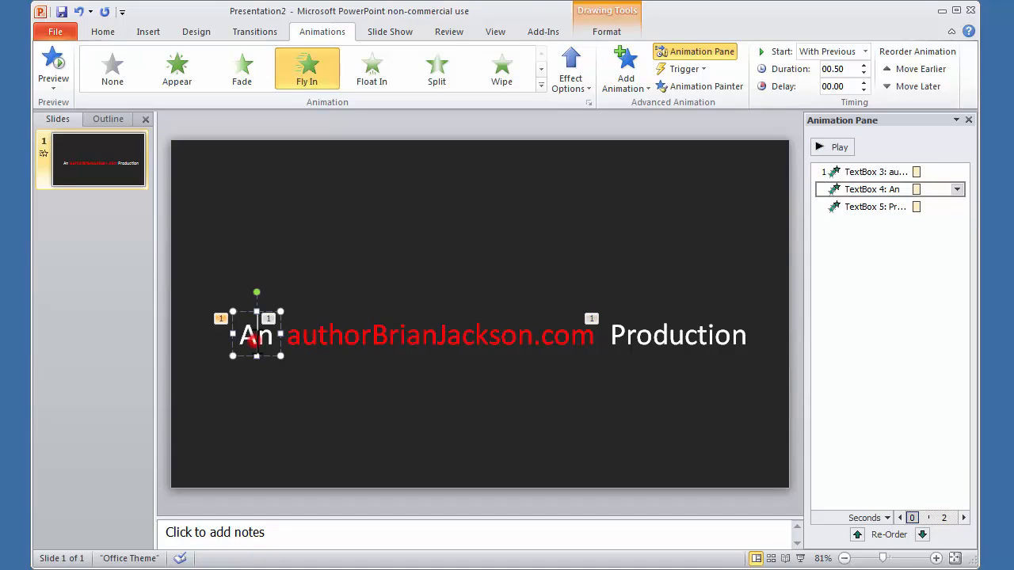
click(571, 80)
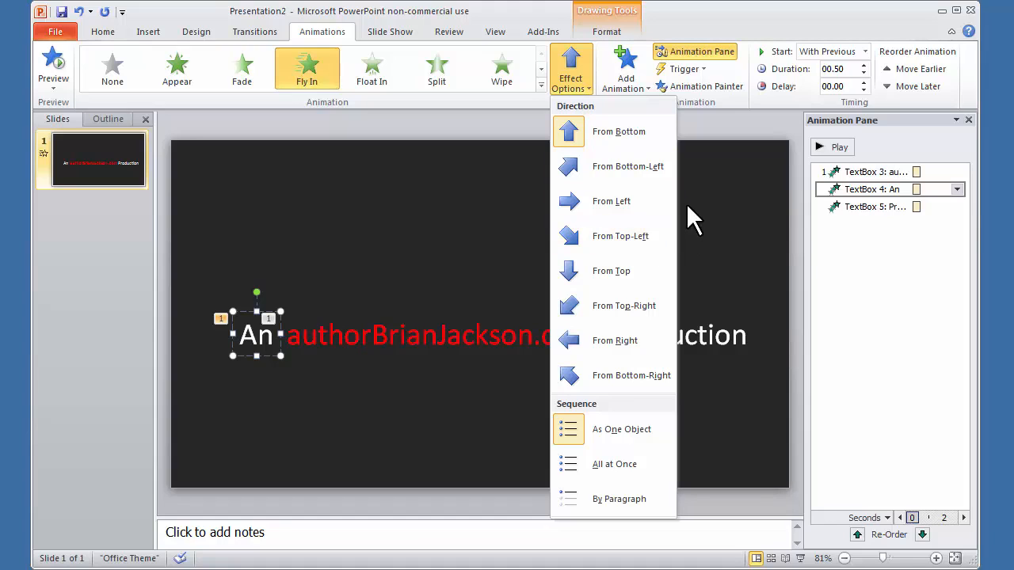
click(706, 185)
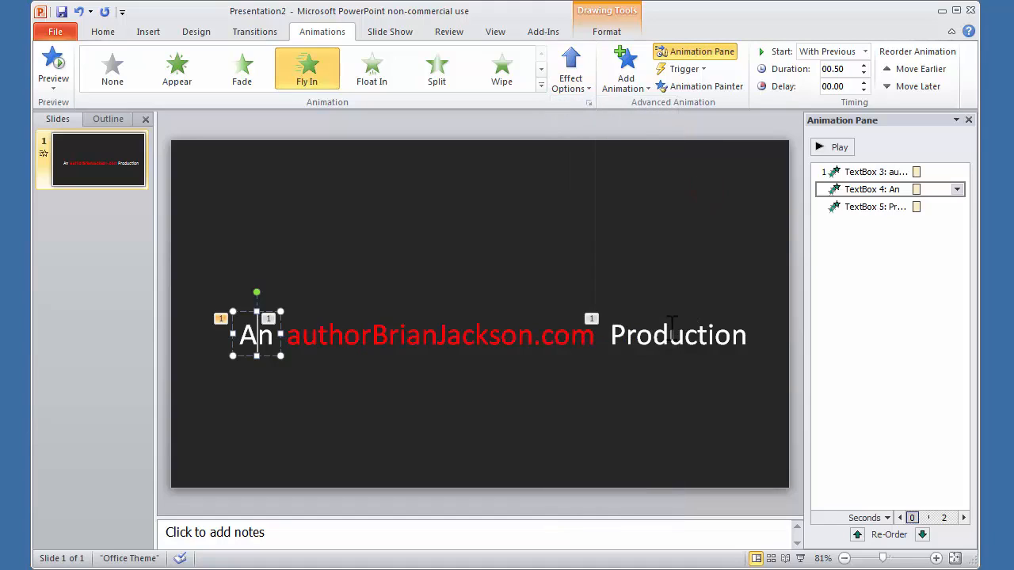
Set the "Production" text box's Fly In direction to From Top
click(668, 336)
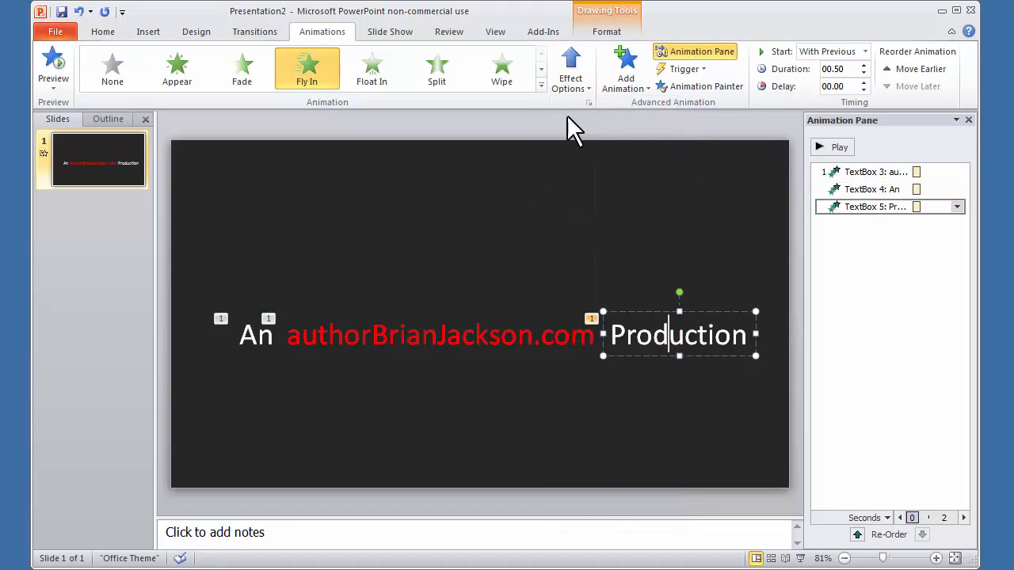
click(574, 80)
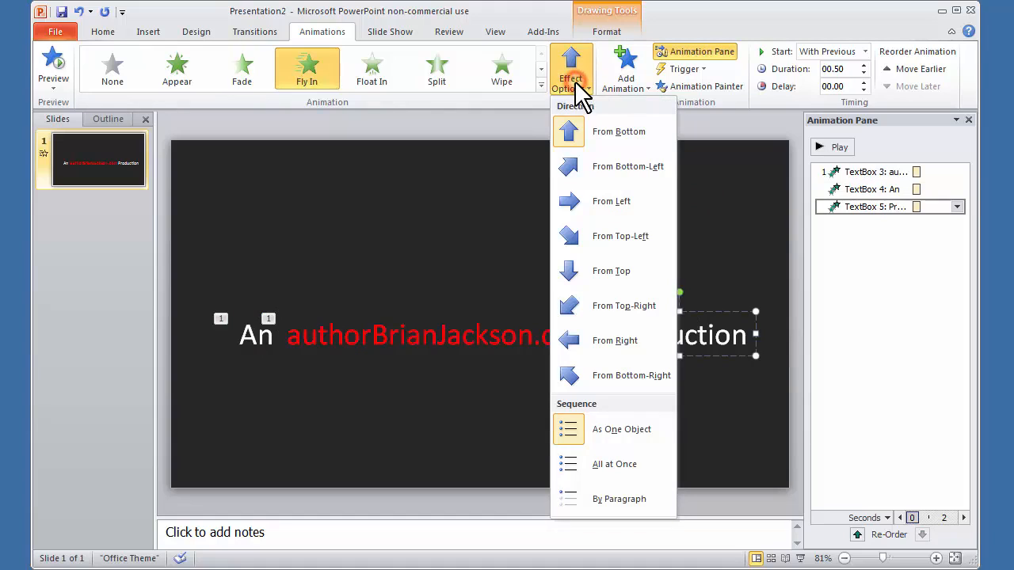
click(595, 263)
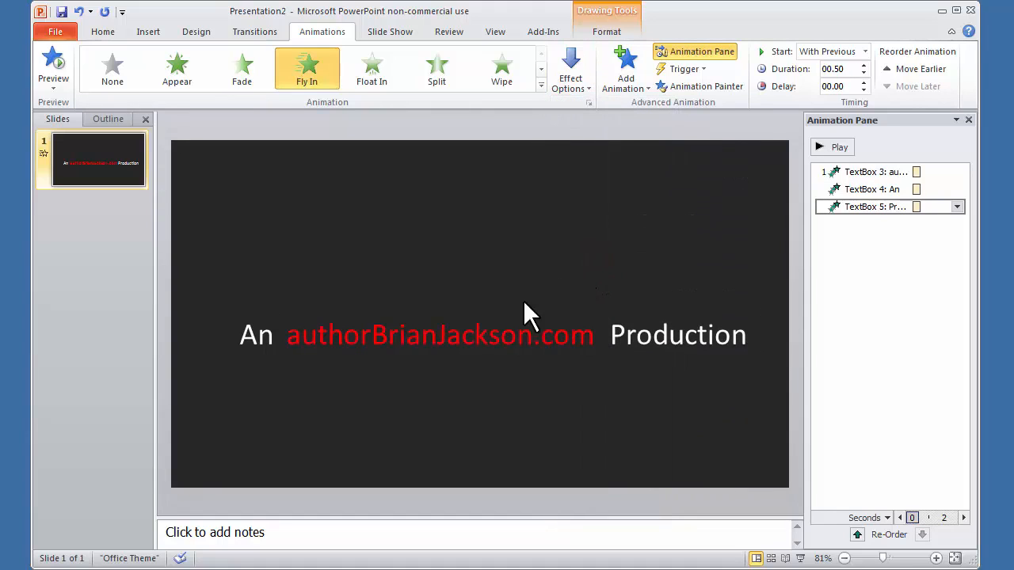
Set the website address's Fly In direction to From Left and play the animations
click(479, 333)
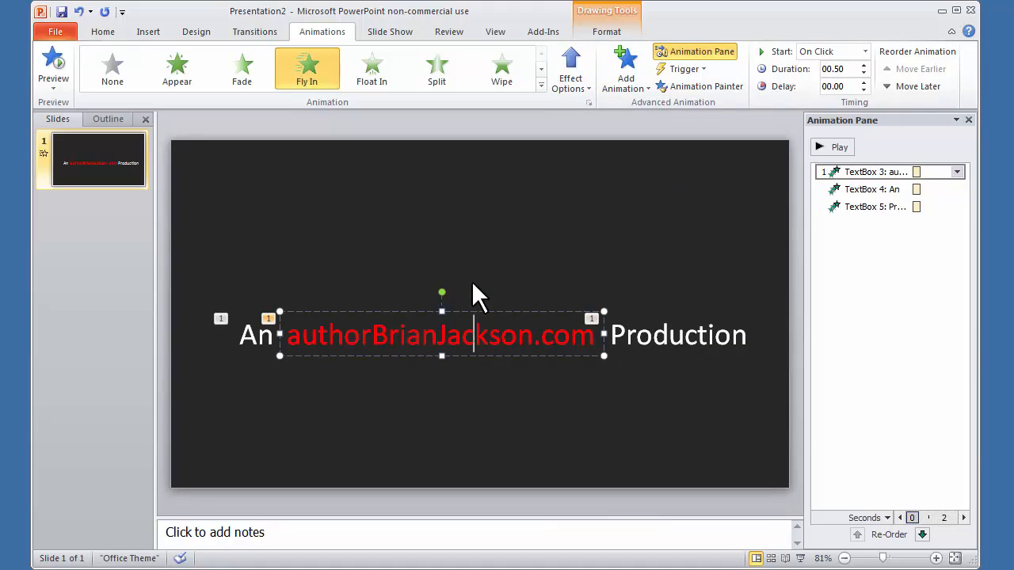
click(564, 78)
click(588, 198)
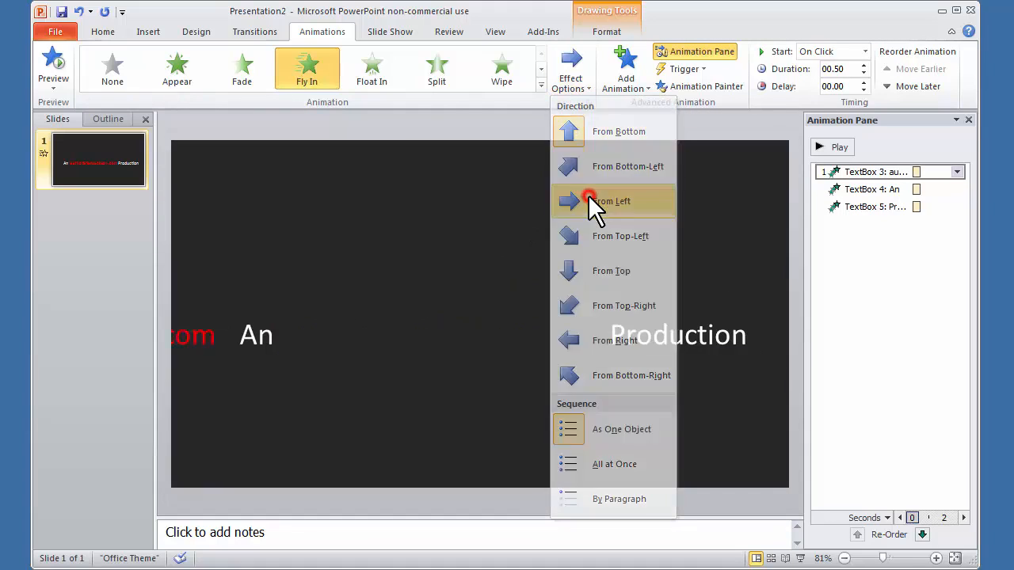
click(824, 145)
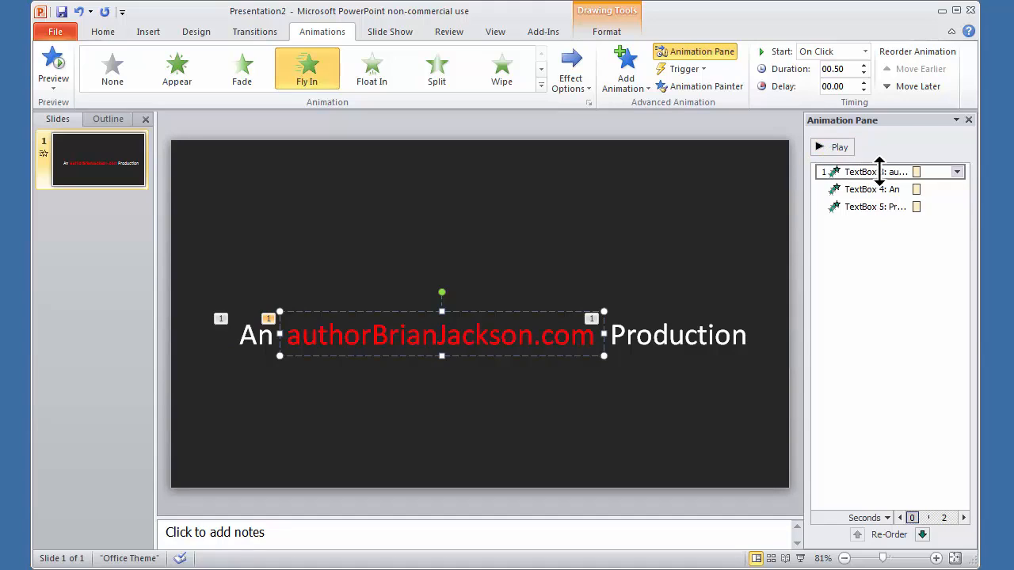
Set the Fly In duration to 2 seconds for the website address and the "An" text box
click(918, 171)
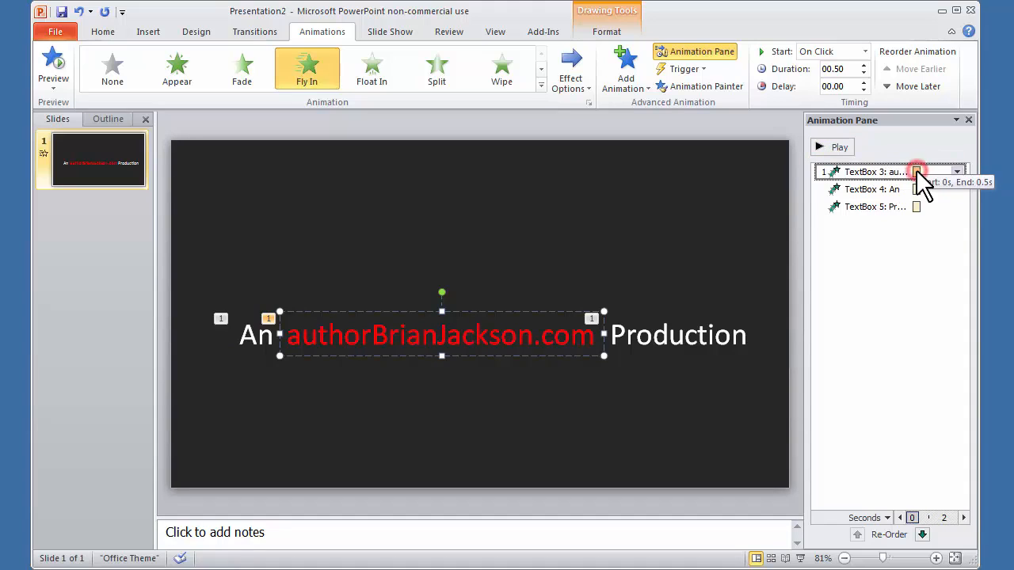
click(845, 68)
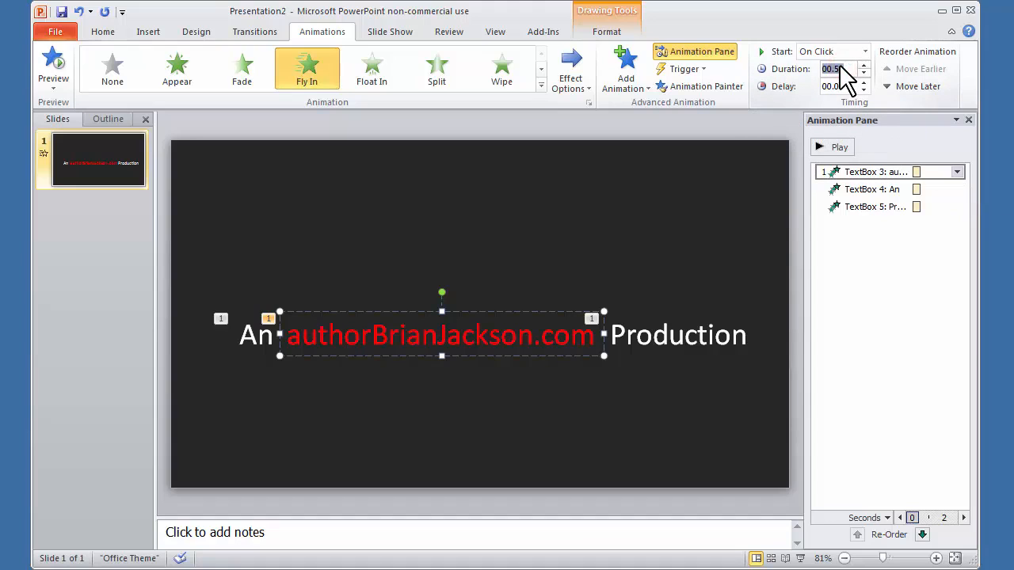
text(2)
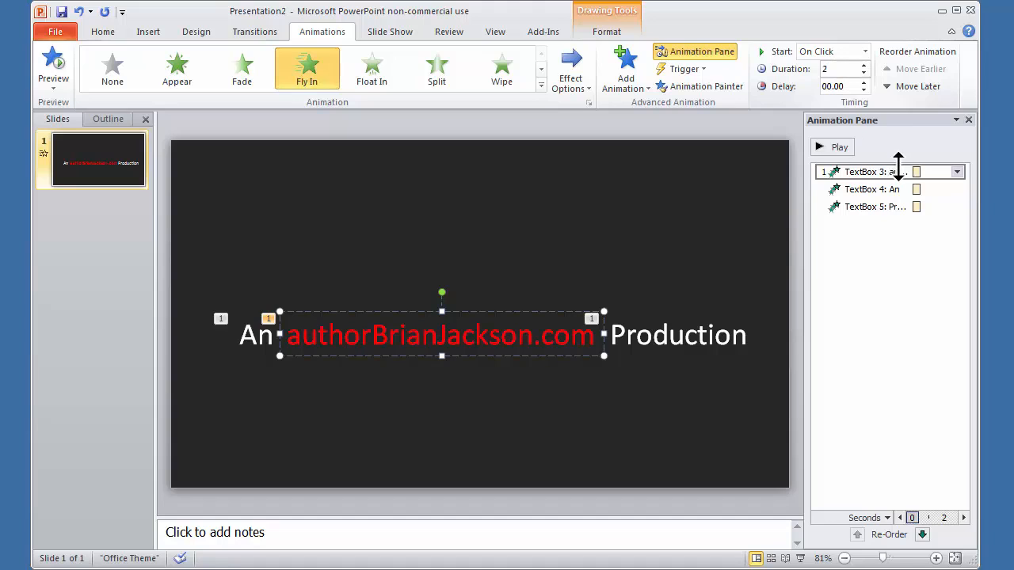
click(879, 190)
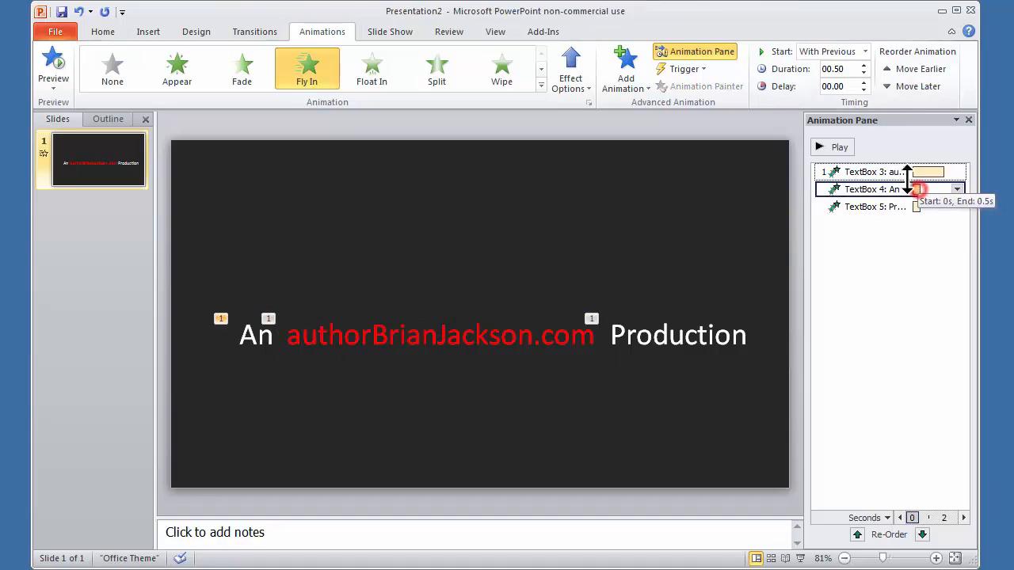
click(841, 69)
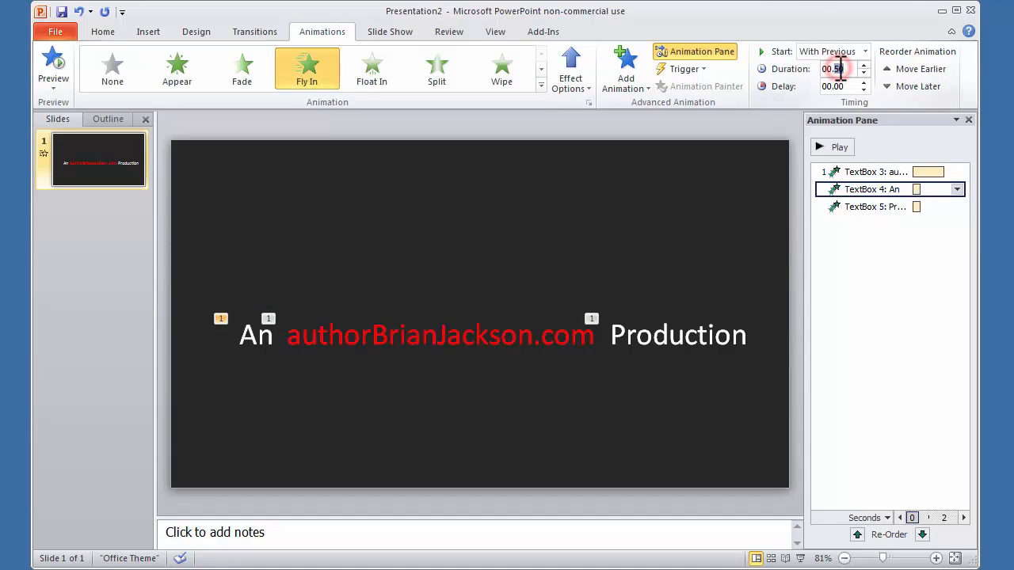
text(2)
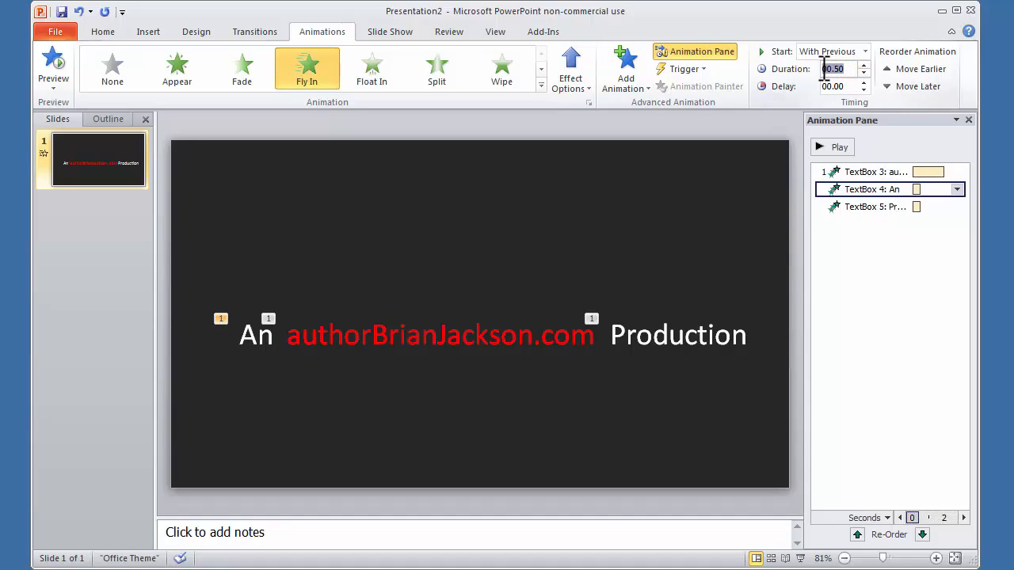
Set the "Production" animation's duration to 2 seconds and play the animations from the "An" entry
click(912, 206)
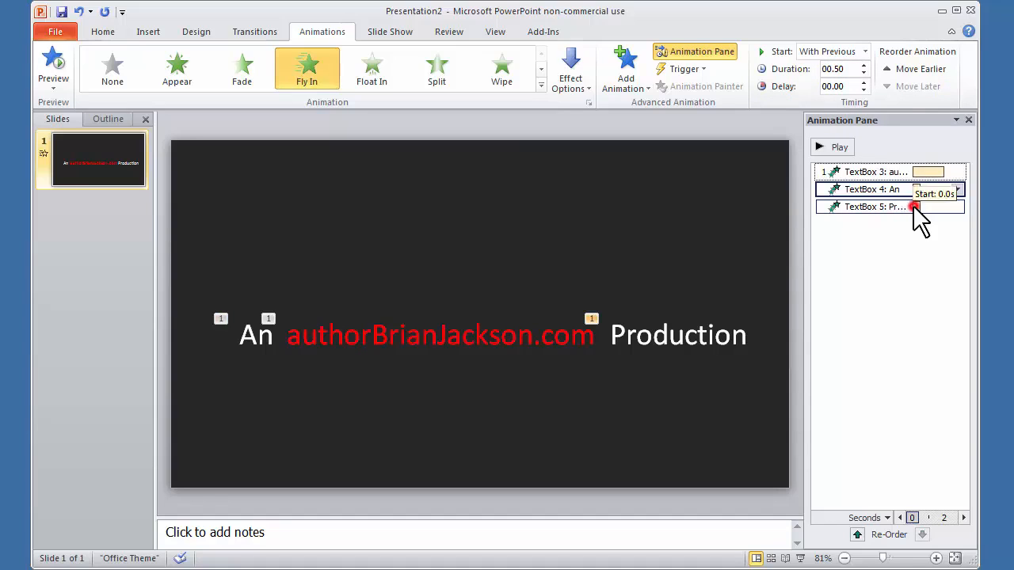
click(841, 69)
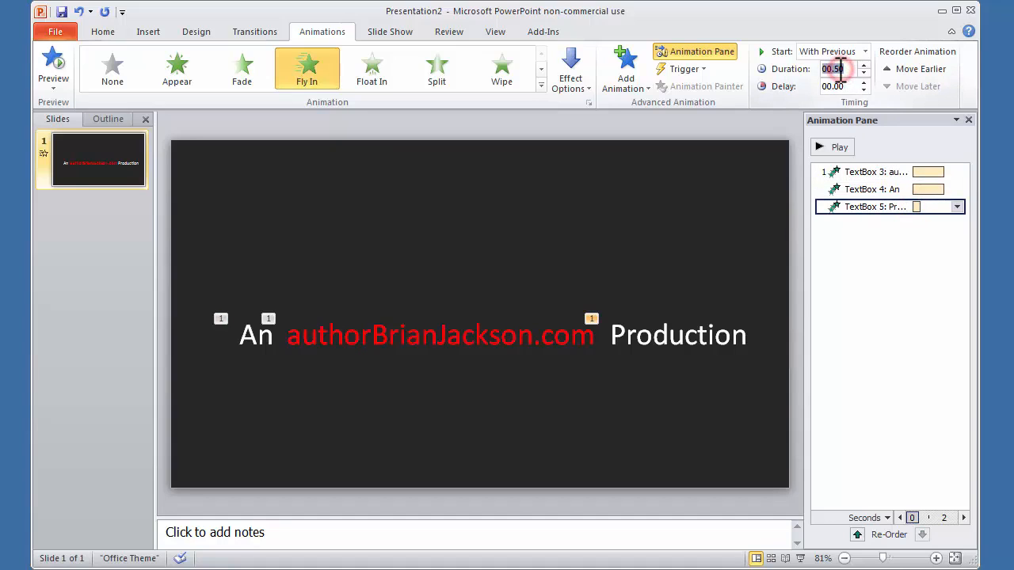
text(2)
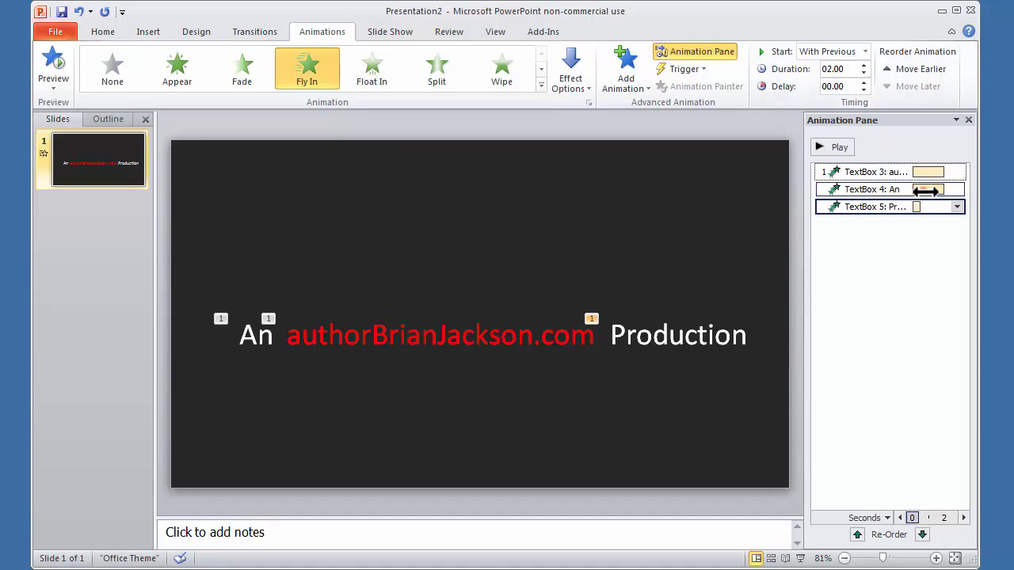
click(910, 190)
click(839, 149)
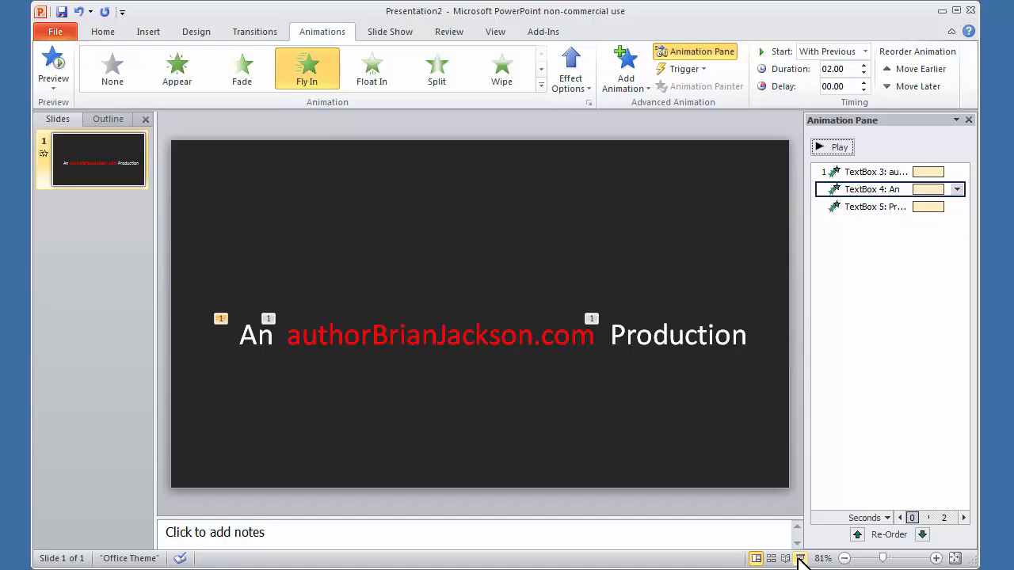
Run the slide show to preview the logo animation full screen, and exit it
click(799, 559)
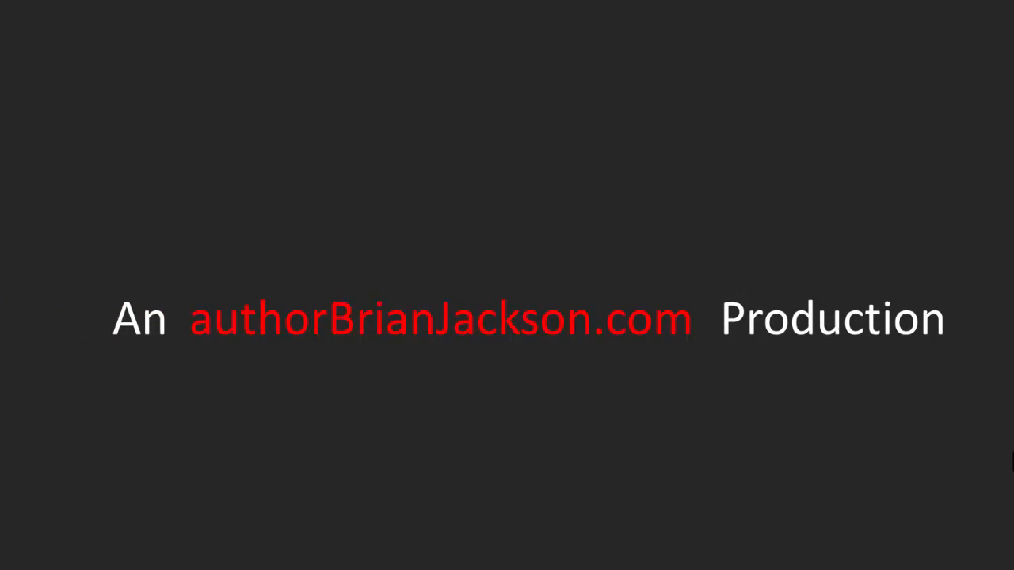
key(Escape)
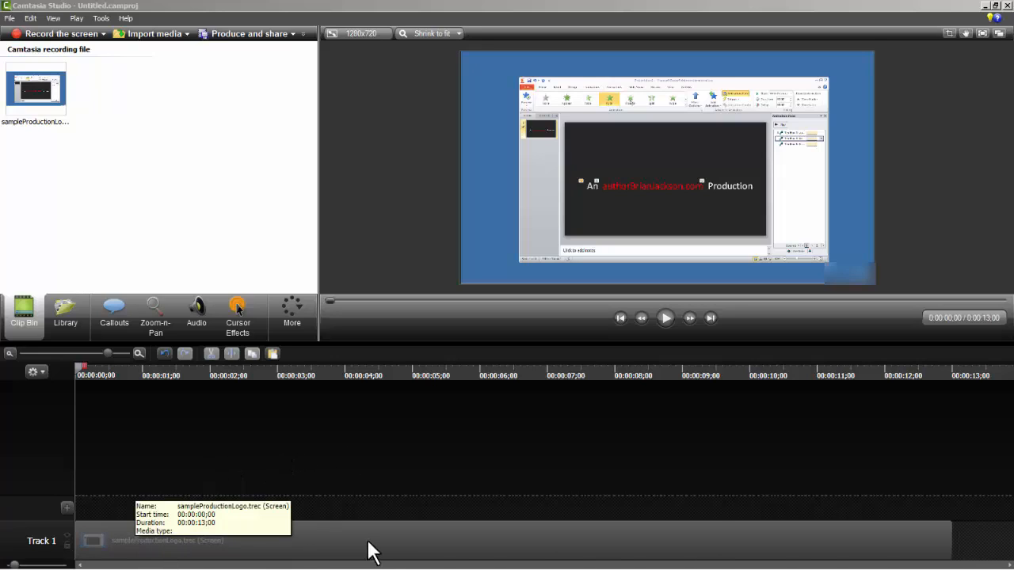
In Camtasia Studio, cut the opening of the sampleProductionLogo.trec clip, from its start to 0:00:04;24
click(444, 548)
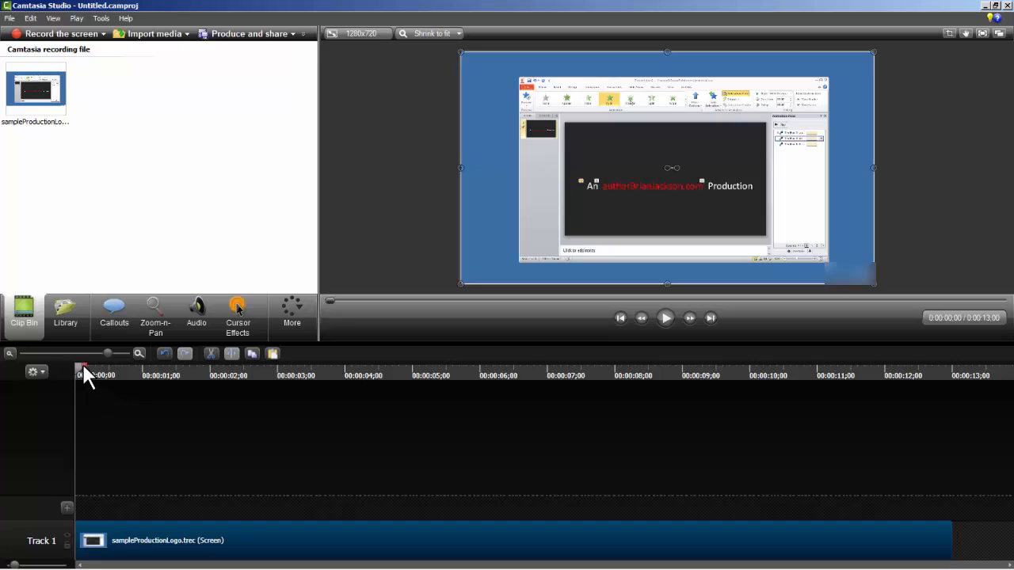
drag(82, 365, 407, 334)
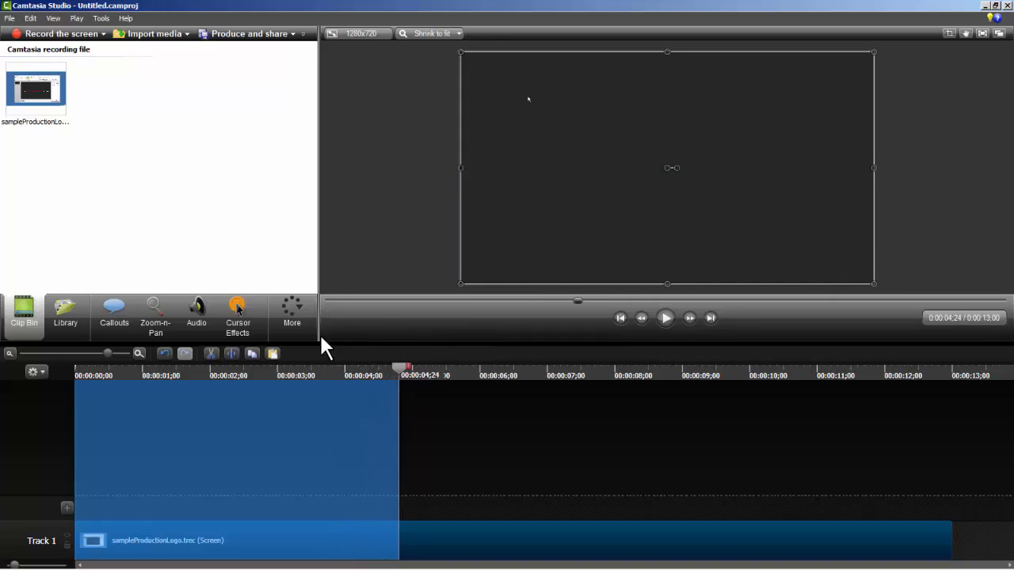
click(209, 353)
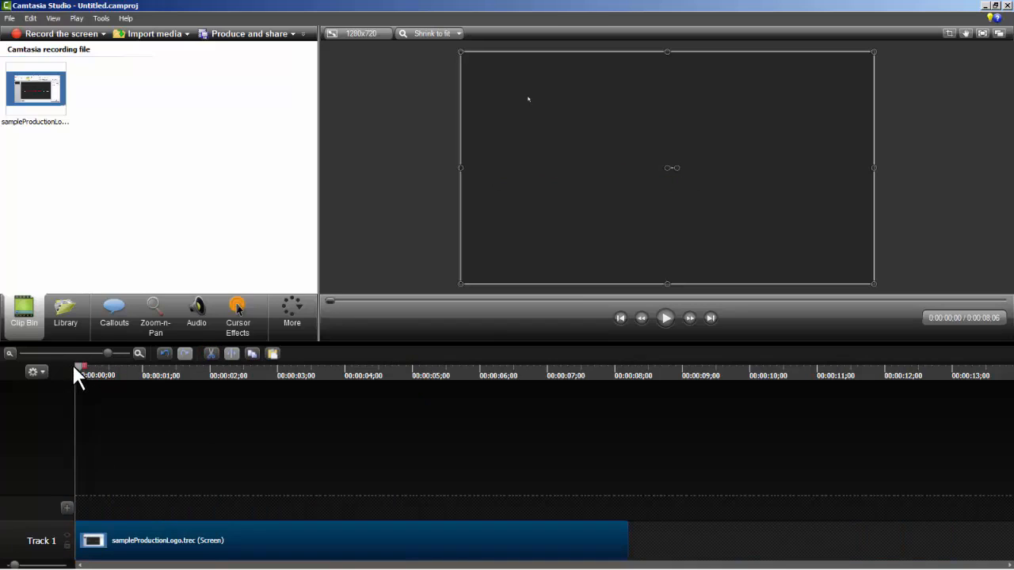
Cut the remaining blank lead-in of the sampleProductionLogo.trec clip, from 0:00:00;01 to 0:00:01;14
drag(75, 365, 281, 413)
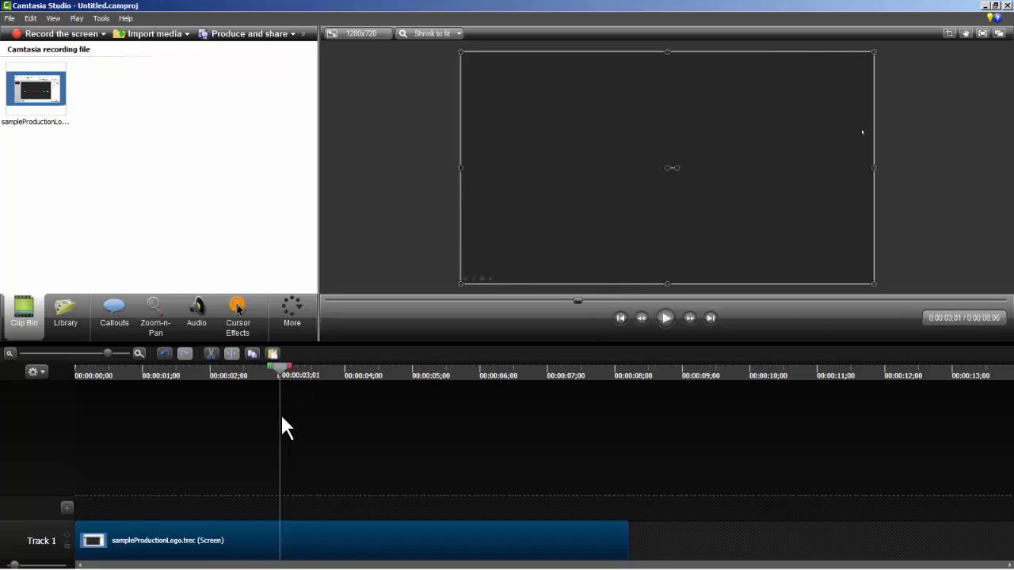
drag(280, 413, 174, 421)
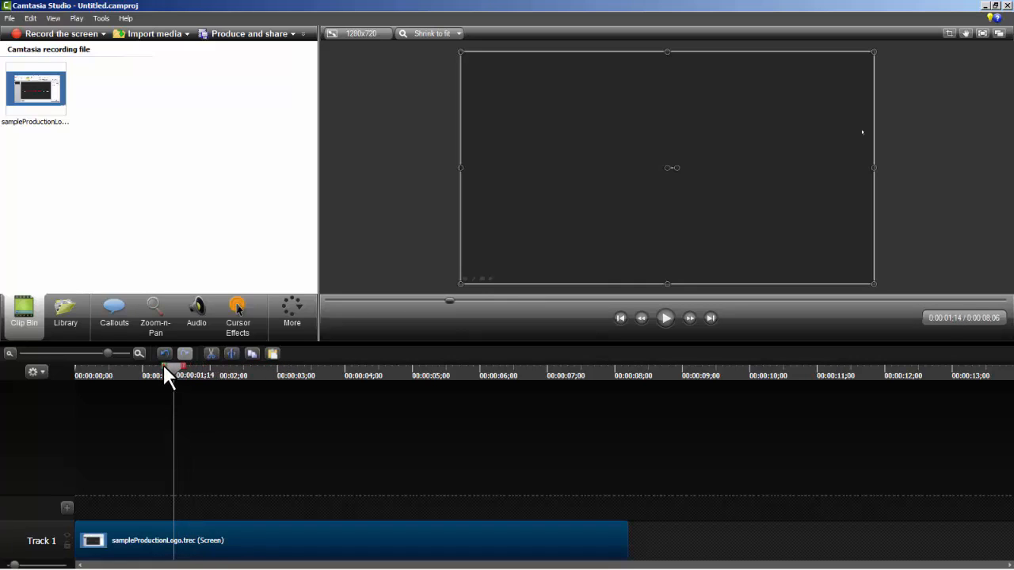
drag(162, 366, 65, 367)
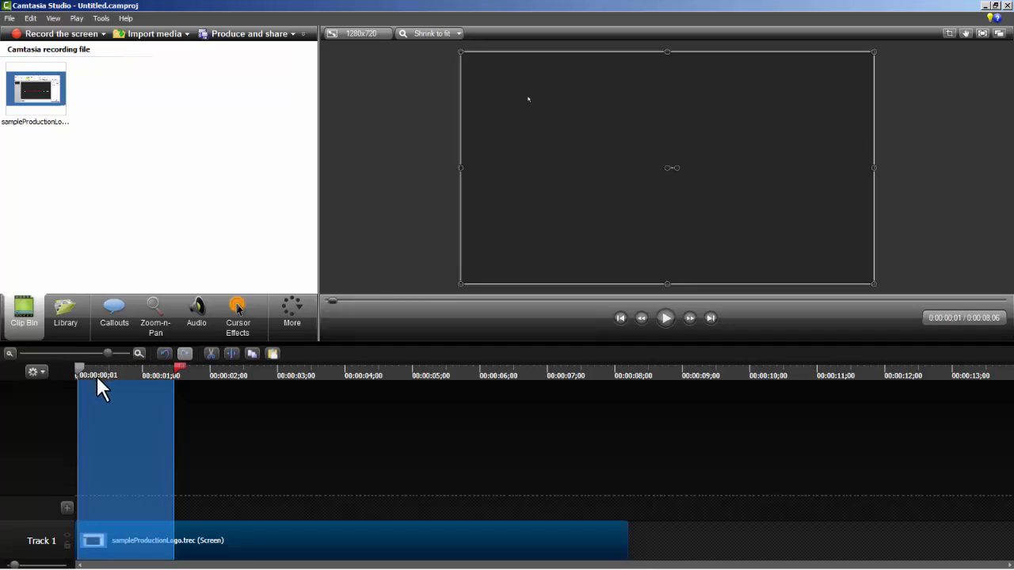
click(211, 353)
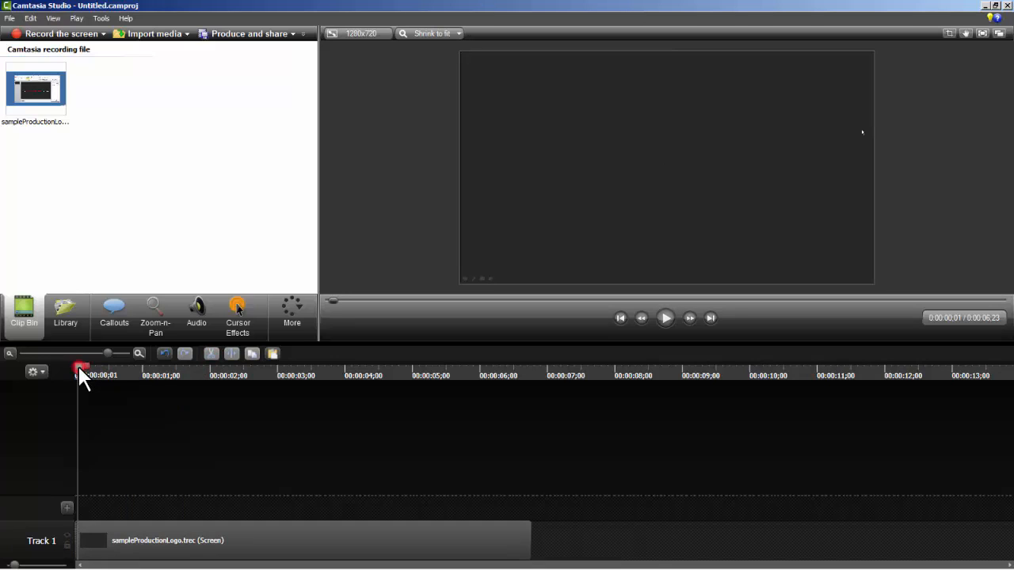
Cut the clip's ending from 0:00:05;01 onwards and play the trimmed clip from the beginning
drag(78, 368, 419, 432)
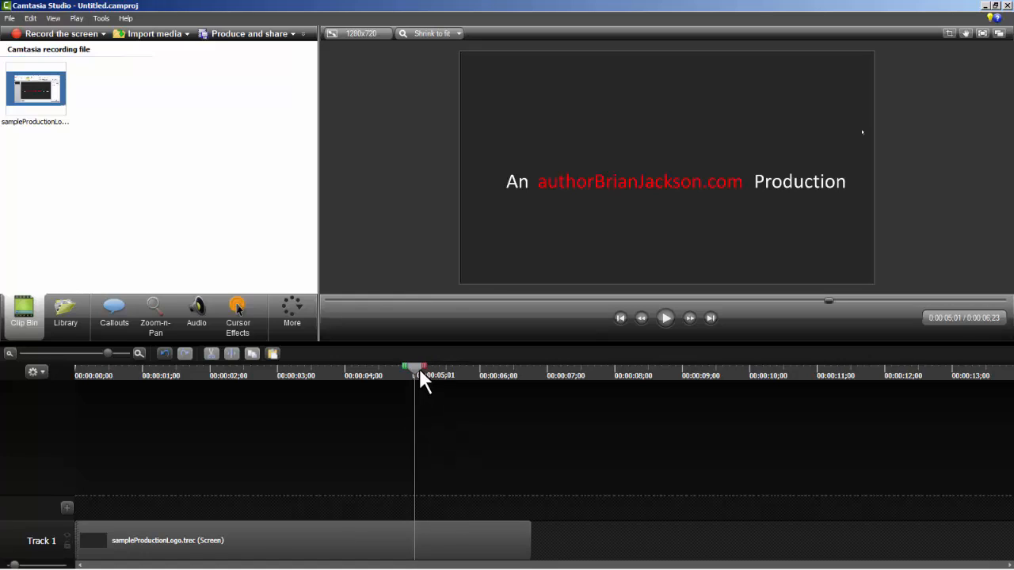
drag(424, 365, 539, 379)
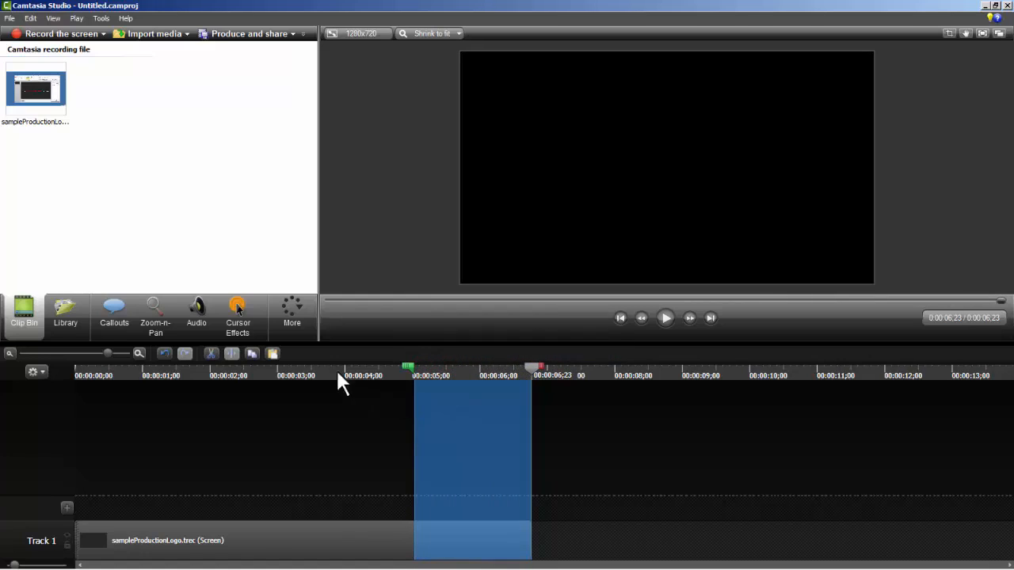
click(211, 353)
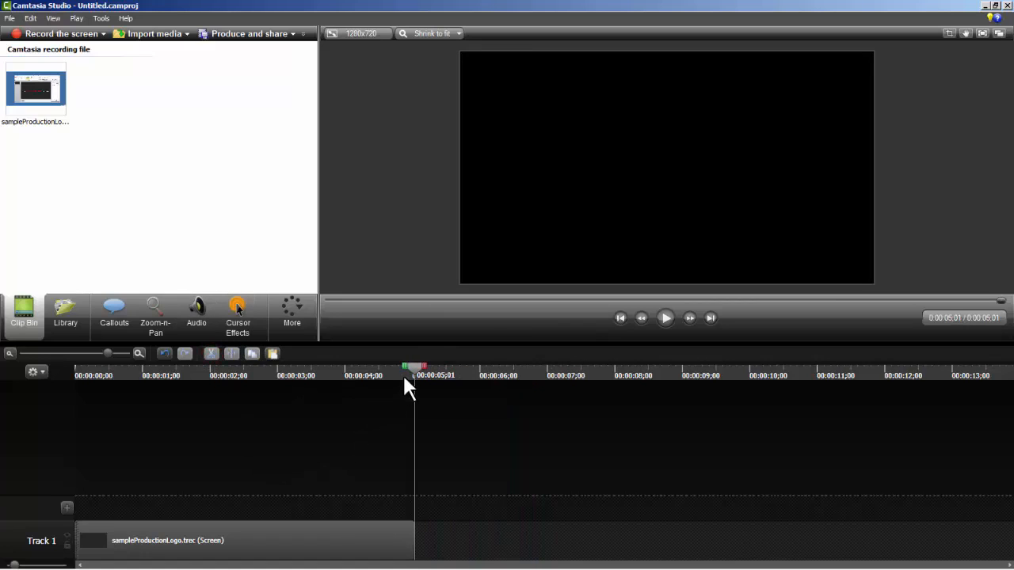
click(619, 317)
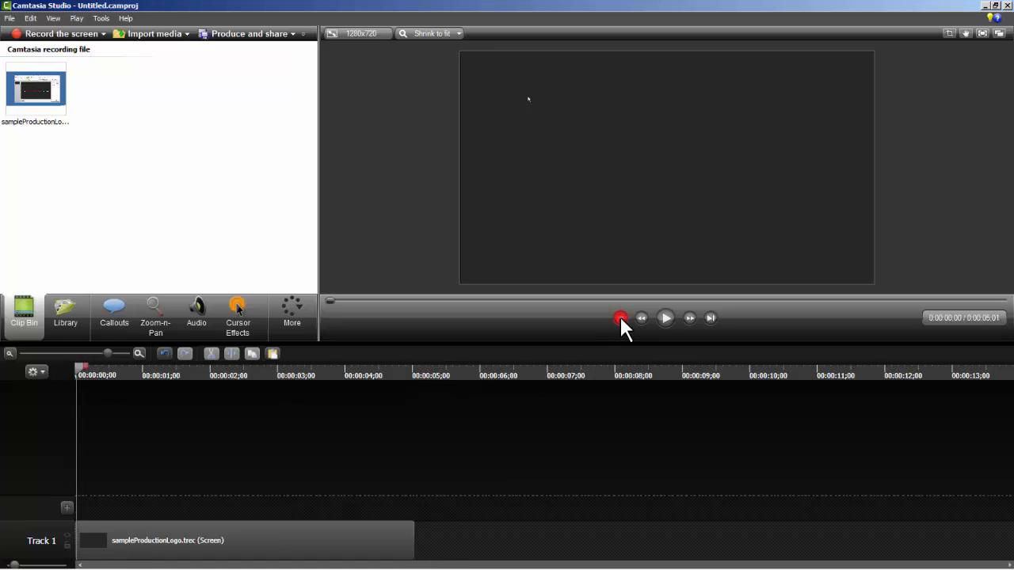
click(665, 318)
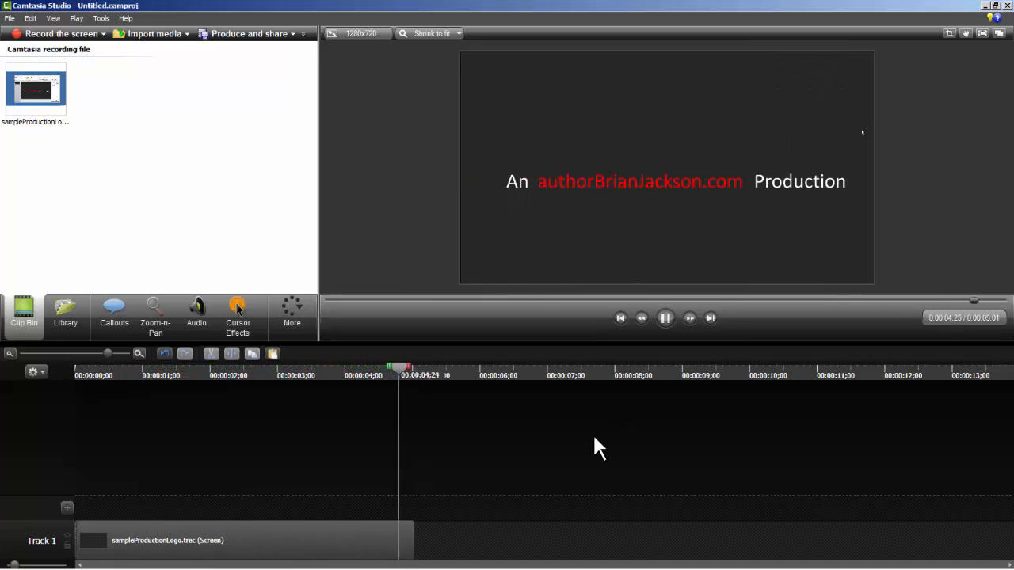
Hide the mouse cursor in the sampleProductionLogo.trec clip through its cursor effects
click(233, 324)
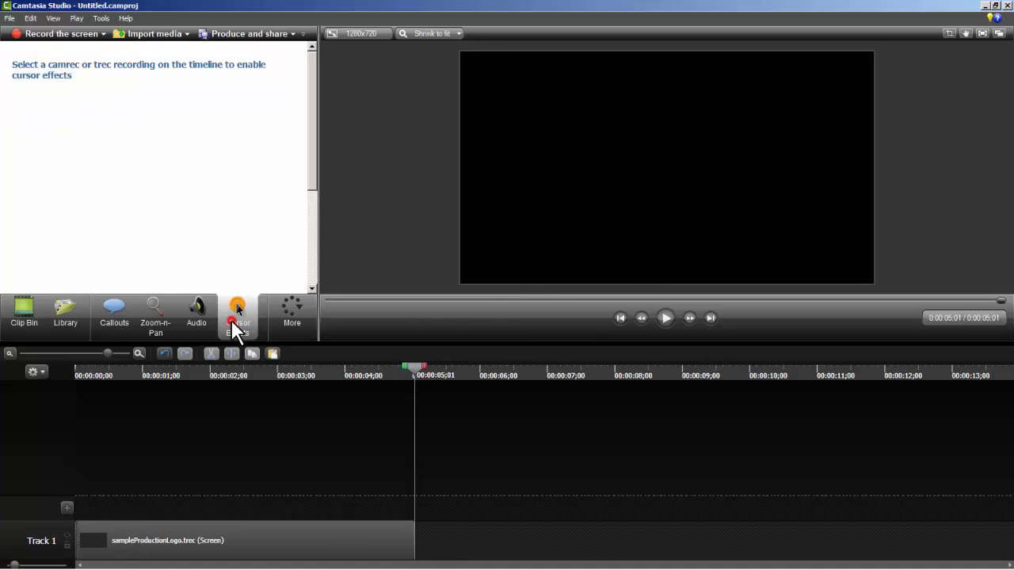
click(269, 546)
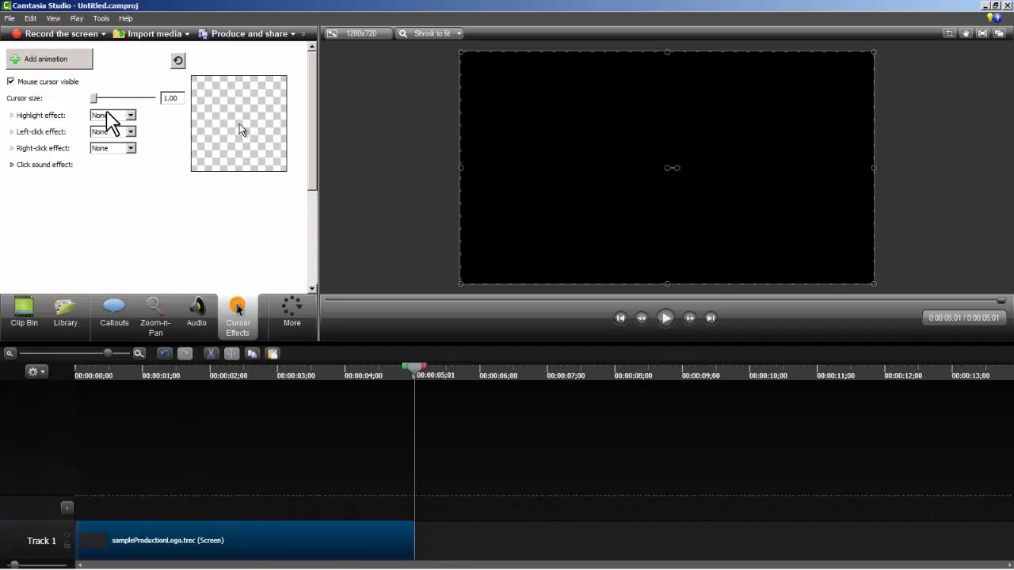
click(11, 81)
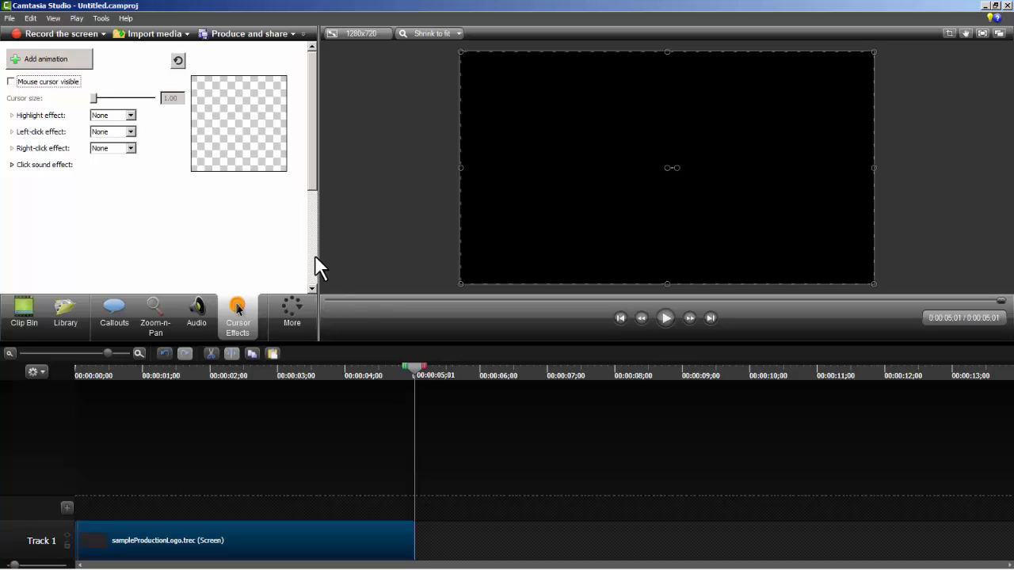
Open the file commands for the edited logo project
click(10, 18)
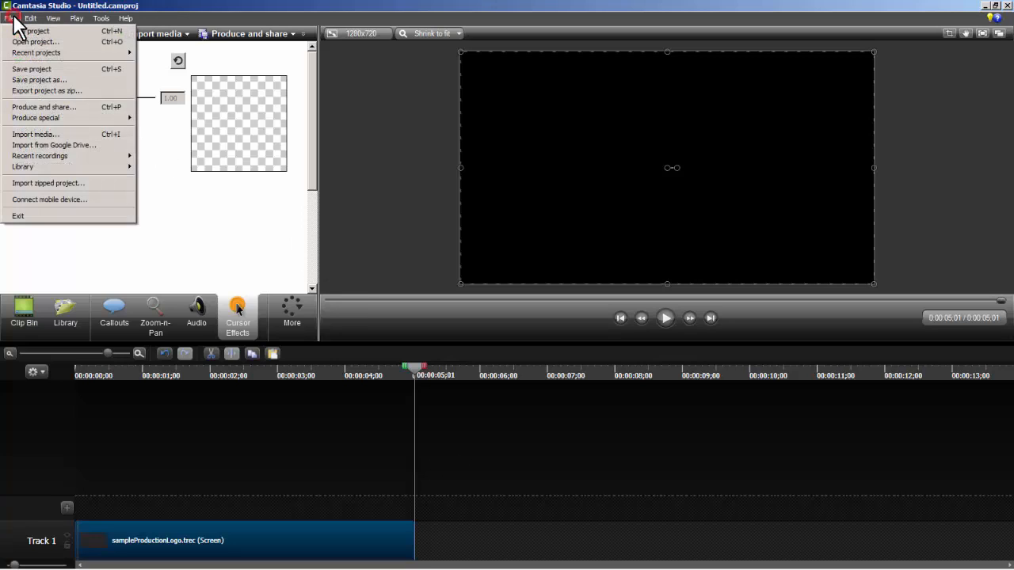